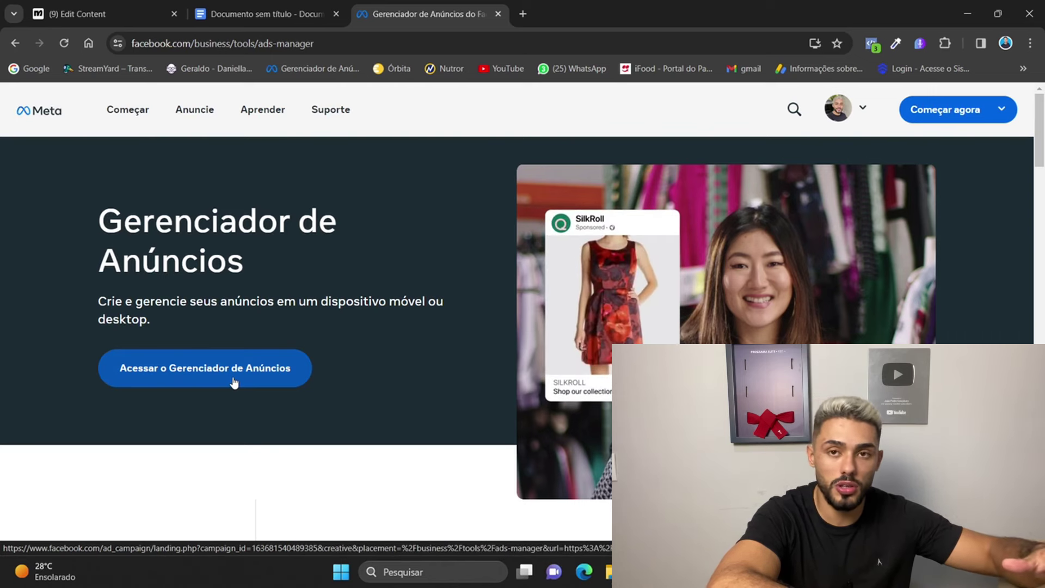
Open the Ads Manager and create a new campaign with the Tráfego objective and the manual traffic campaign setup.
{"action": "left_click", "coordinate": [234, 381]}
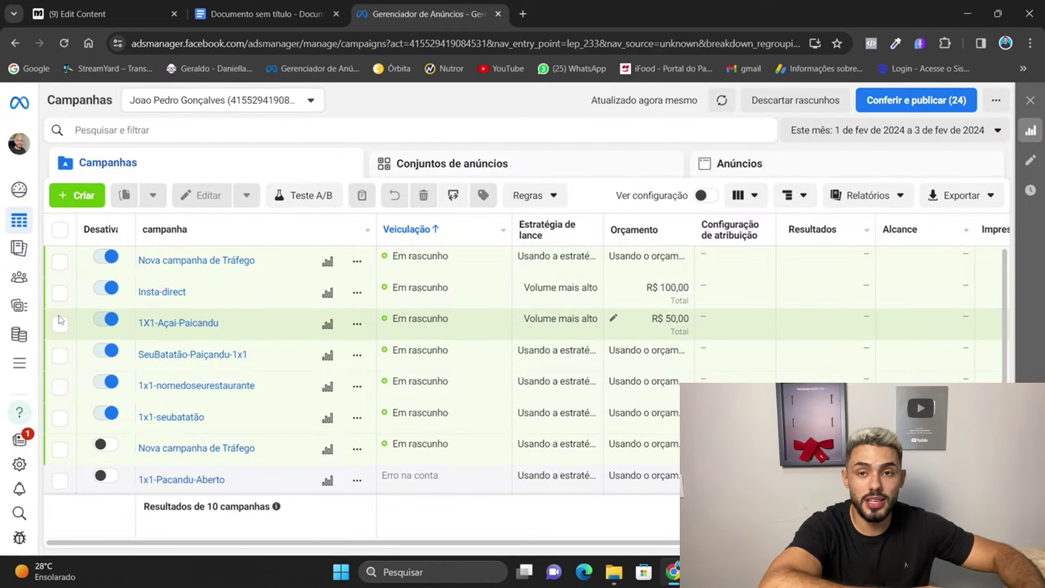
{"action": "left_click", "coordinate": [84, 197]}
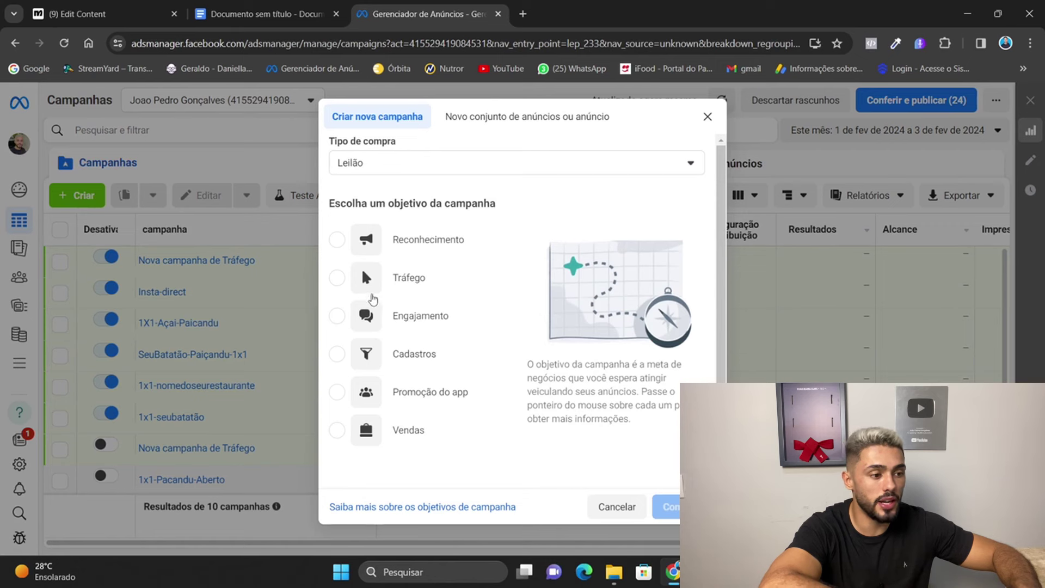
{"action": "left_click", "coordinate": [364, 277]}
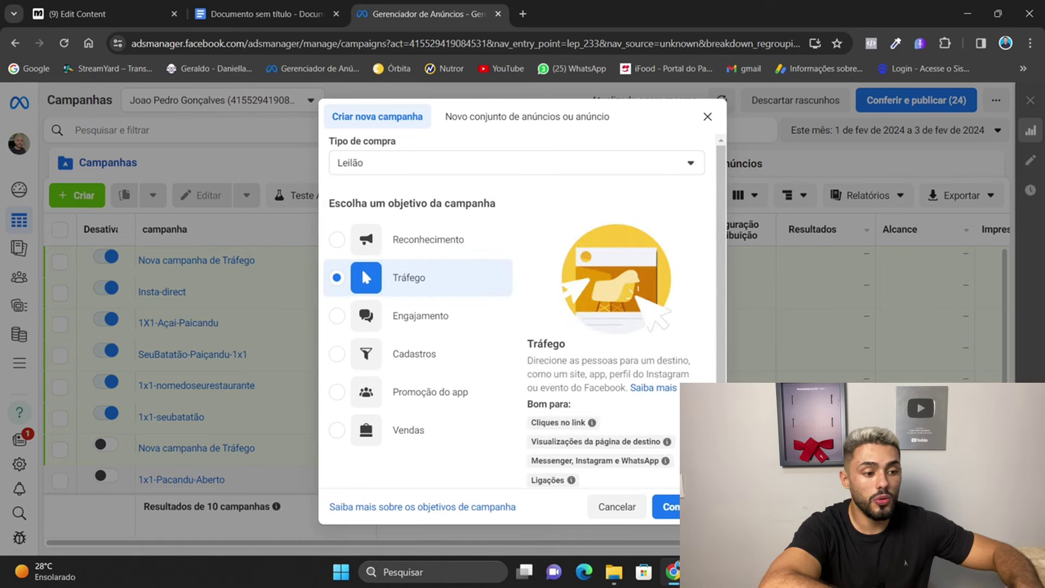
{"action": "scroll", "coordinate": [525, 310], "scroll_direction": "down", "scroll_amount": 2}
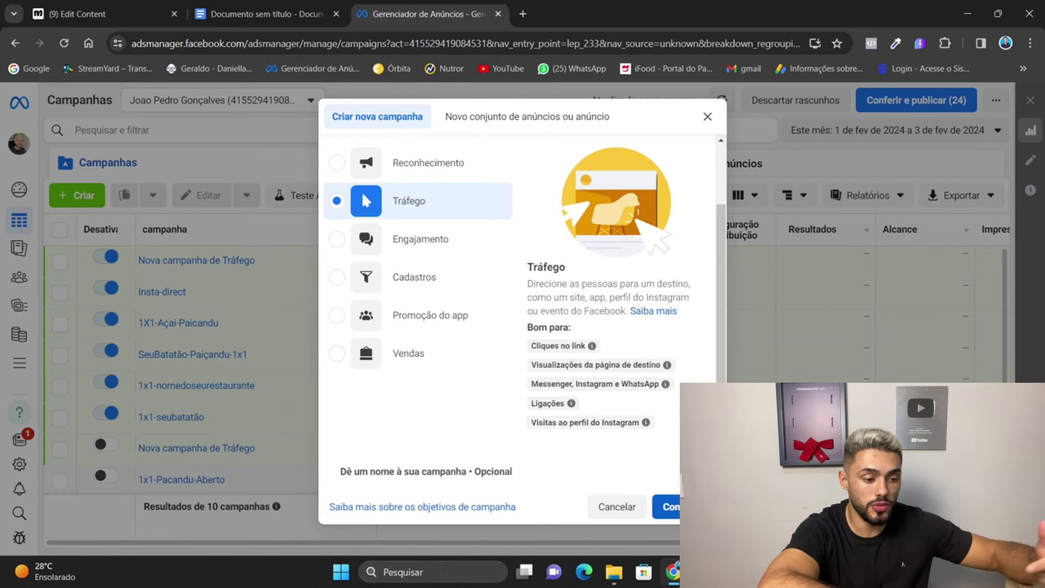
{"action": "left_click", "coordinate": [666, 506]}
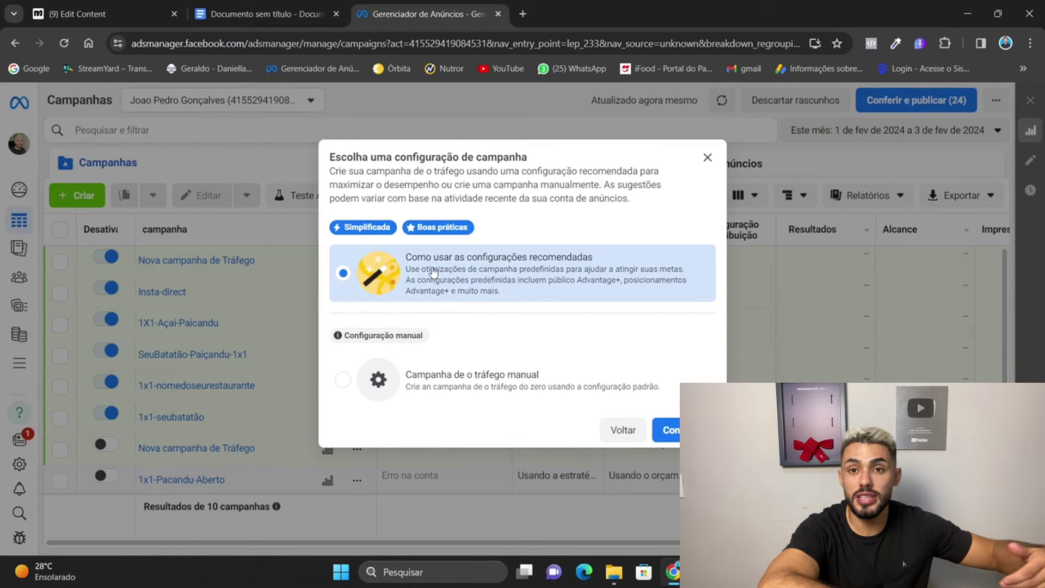
{"action": "left_click", "coordinate": [438, 380]}
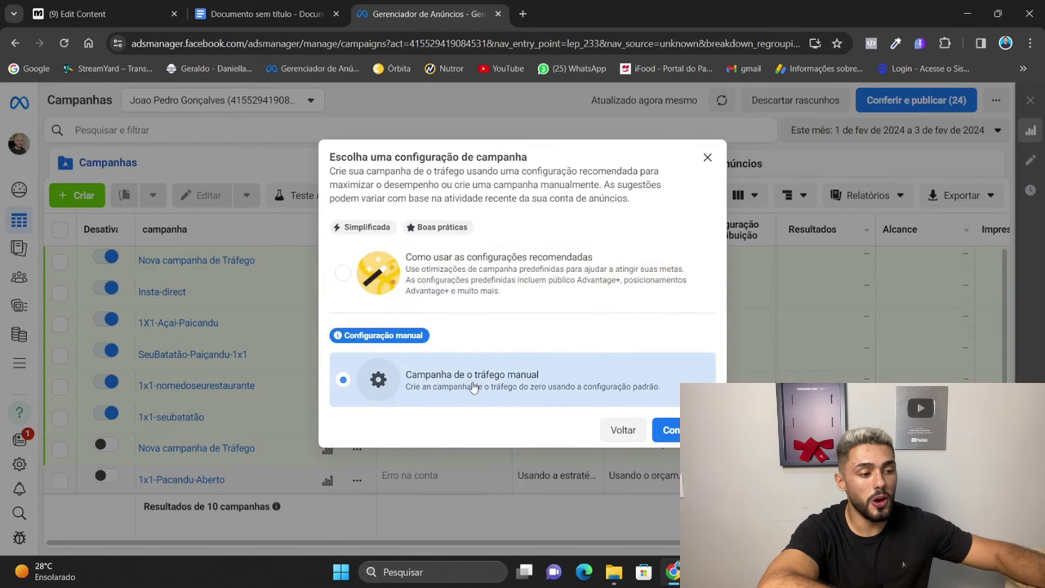
{"action": "left_click", "coordinate": [668, 430]}
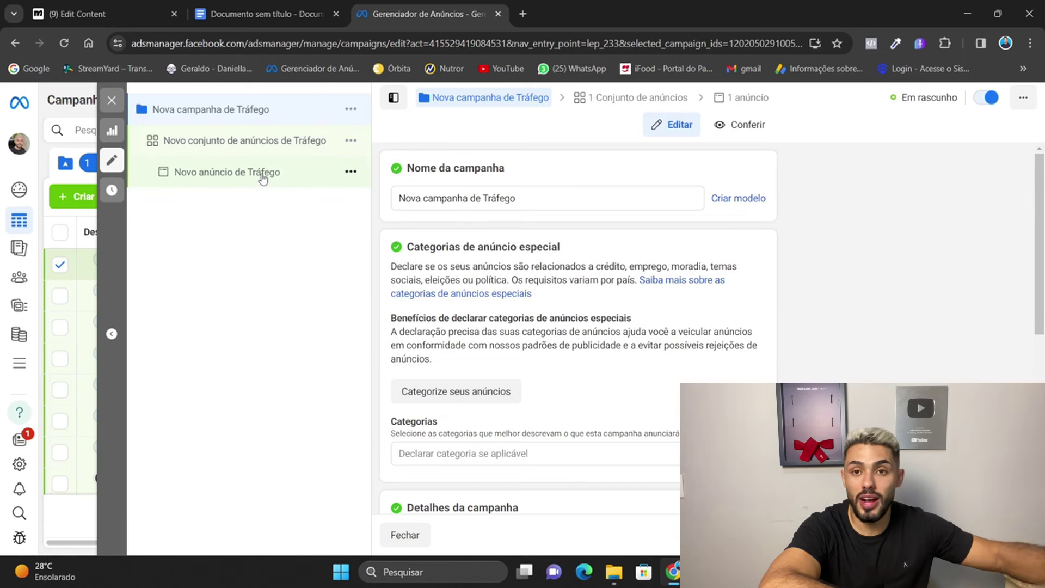
Rename the new campaign as "Paicandu-1x1, whats".
{"action": "triple_click", "coordinate": [523, 200]}
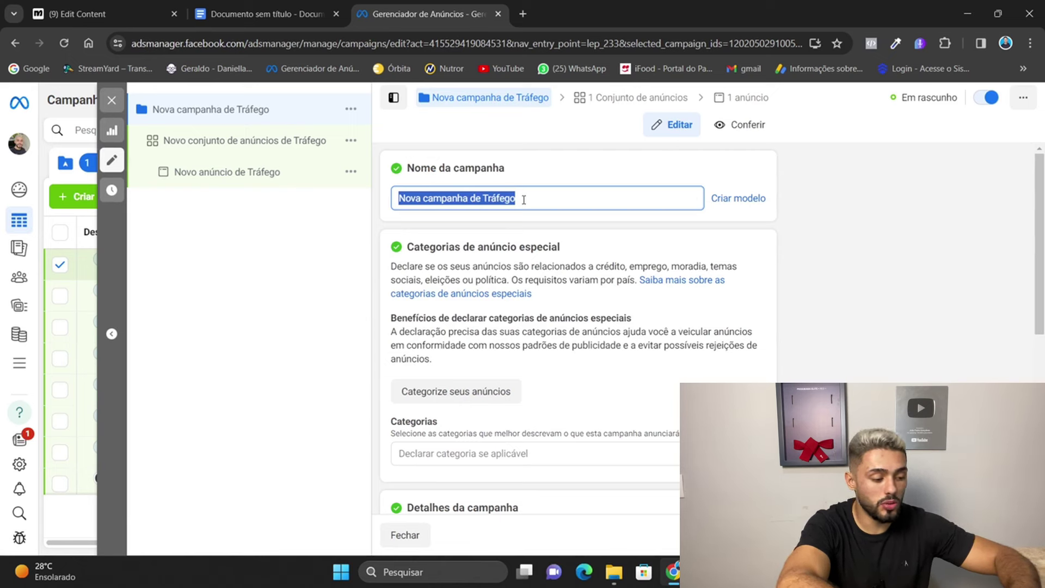
{"action": "type", "text": "Paicandu"}
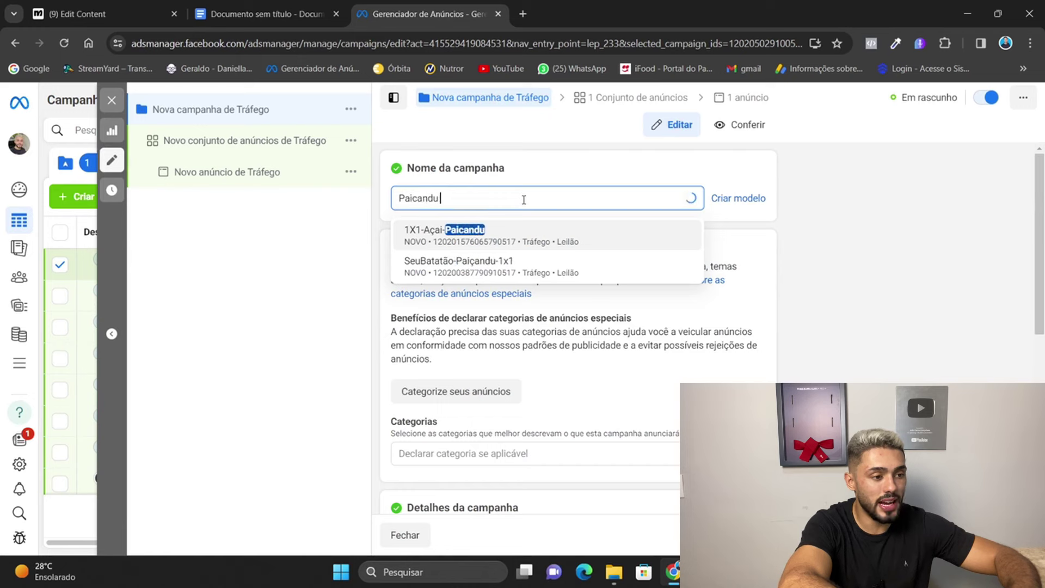
{"action": "type", "text": "-1x1"}
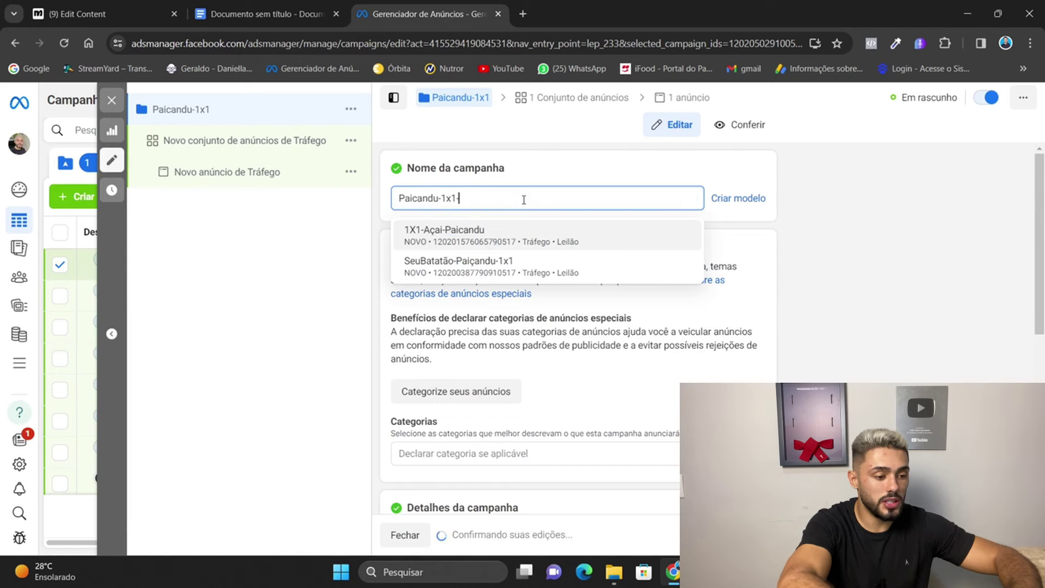
{"action": "type", "text": ", whats"}
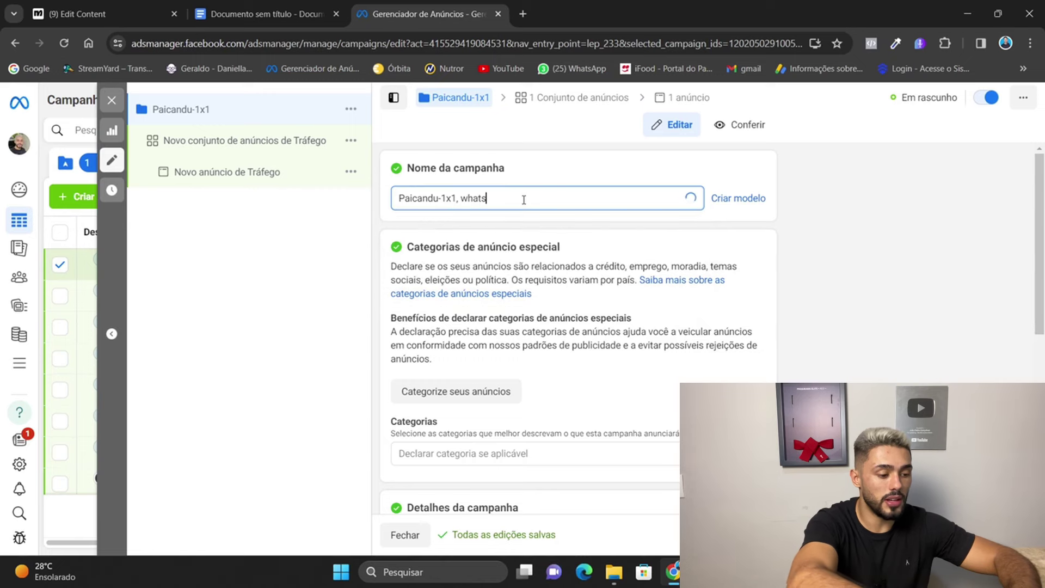
Try Orçamento total for the campaign budget, then return to Orçamento diário and set it to R$ 6,00.
{"action": "scroll", "coordinate": [523, 200], "scroll_direction": "down", "scroll_amount": 4}
{"action": "scroll", "coordinate": [578, 326], "scroll_direction": "down", "scroll_amount": 2}
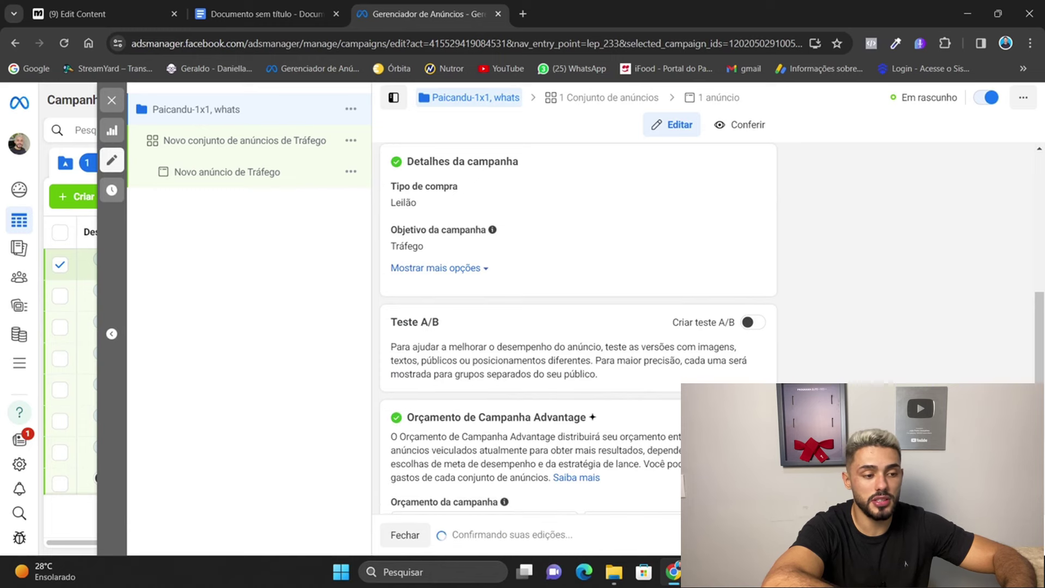
{"action": "scroll", "coordinate": [1042, 381], "scroll_direction": "down", "scroll_amount": 1}
{"action": "scroll", "coordinate": [599, 359], "scroll_direction": "down", "scroll_amount": 3}
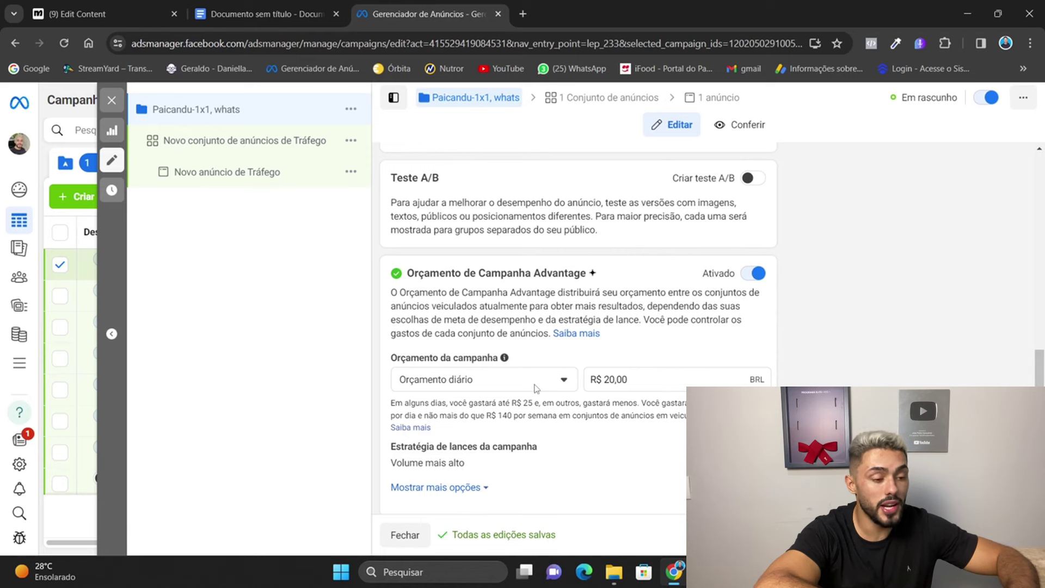
{"action": "left_click", "coordinate": [513, 389]}
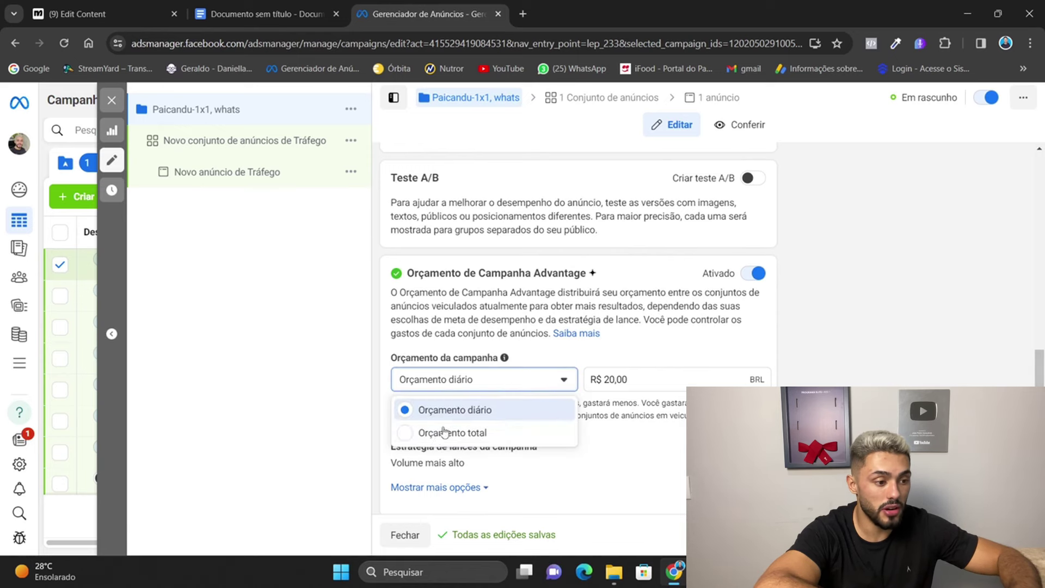
{"action": "left_click", "coordinate": [444, 433]}
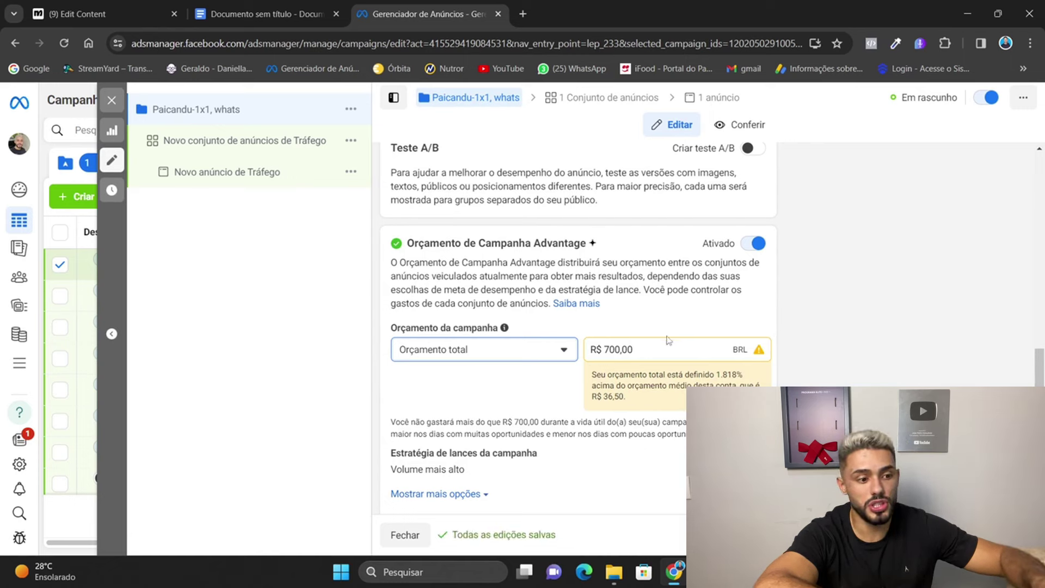
{"action": "double_click", "coordinate": [657, 344]}
{"action": "left_click", "coordinate": [517, 353]}
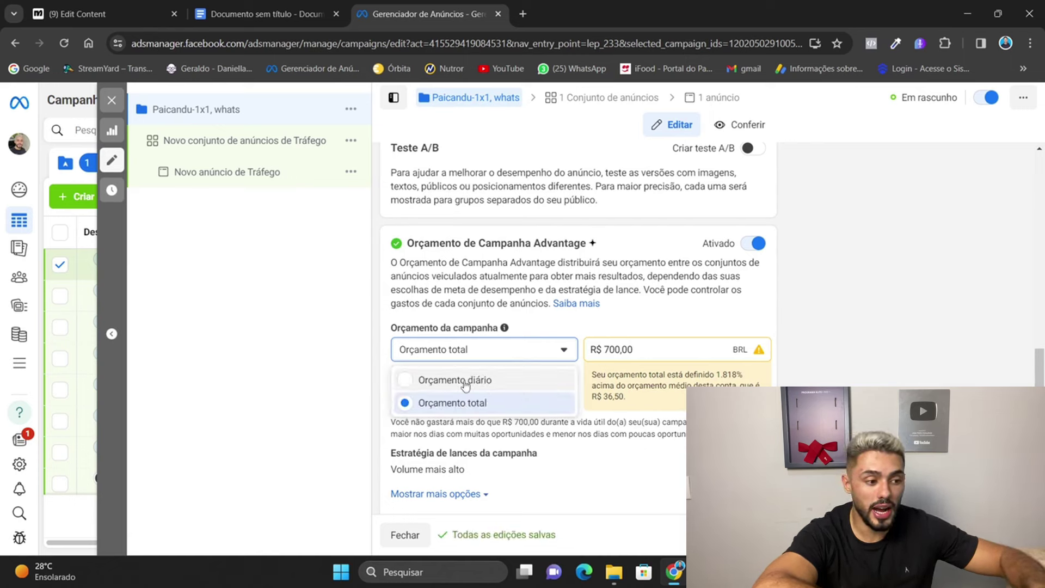
{"action": "left_click", "coordinate": [451, 379]}
{"action": "double_click", "coordinate": [665, 353]}
{"action": "type", "text": "6"}
{"action": "left_click", "coordinate": [877, 383]}
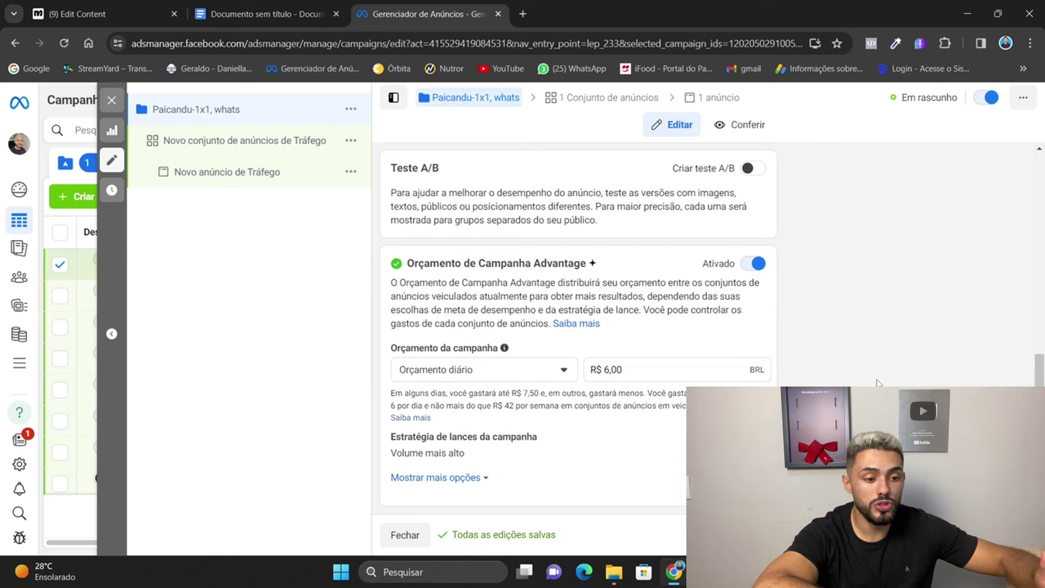
Switch the campaign budget type to Orçamento total and set the amount to R$ 12,00.
{"action": "left_click", "coordinate": [473, 380]}
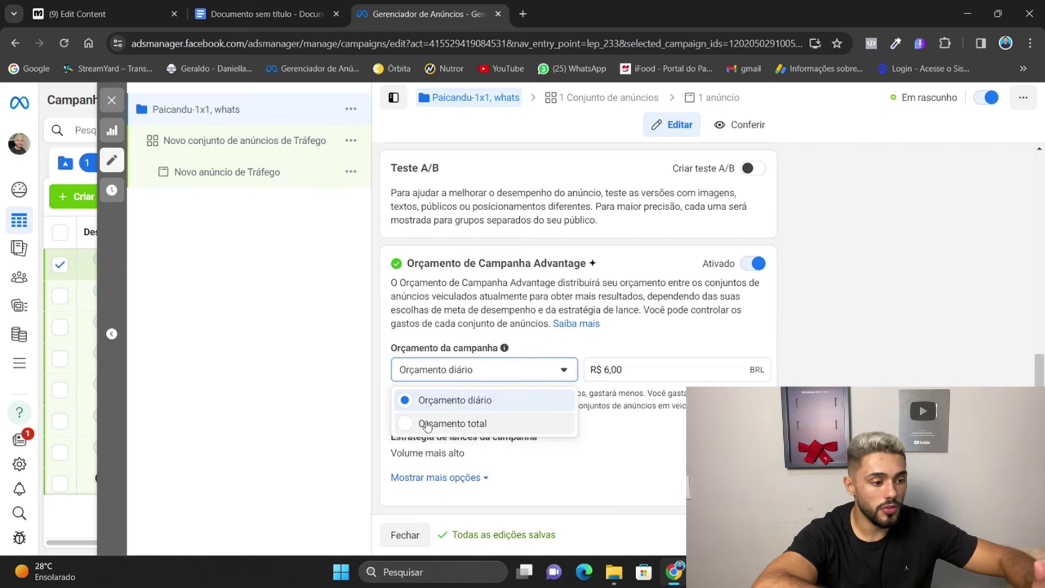
{"action": "left_click", "coordinate": [449, 423]}
{"action": "double_click", "coordinate": [673, 339]}
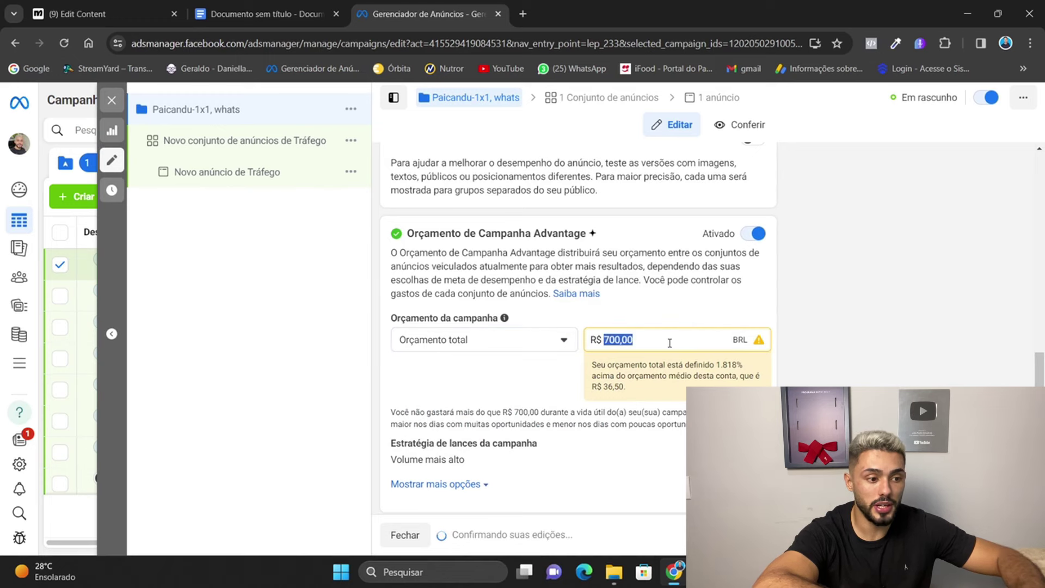
{"action": "type", "text": "12"}
{"action": "key", "text": "Tab"}
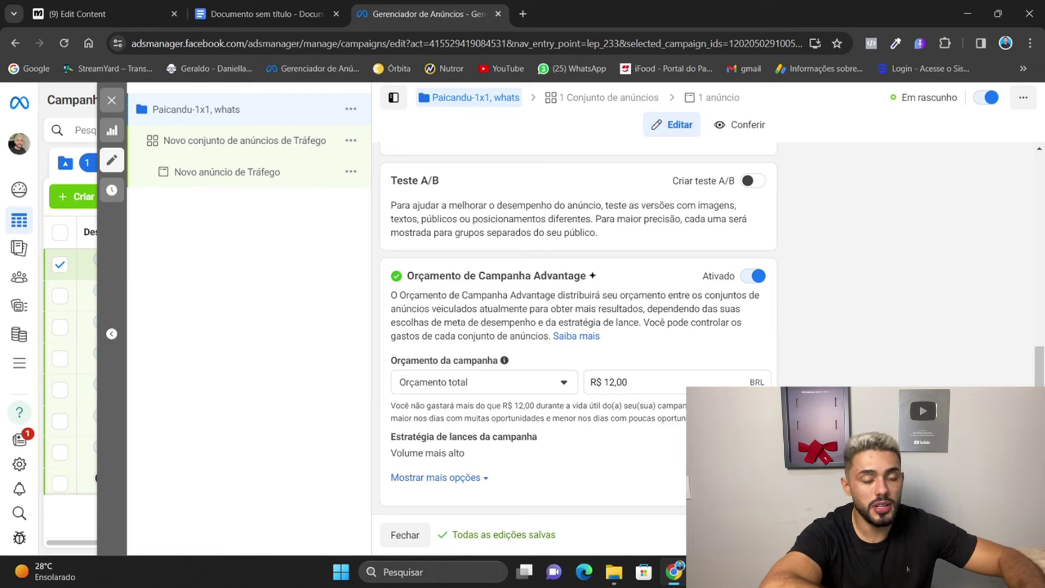
Set the campaign's total budget to R$ 60,00.
{"action": "left_click", "coordinate": [656, 378]}
{"action": "type", "text": "60"}
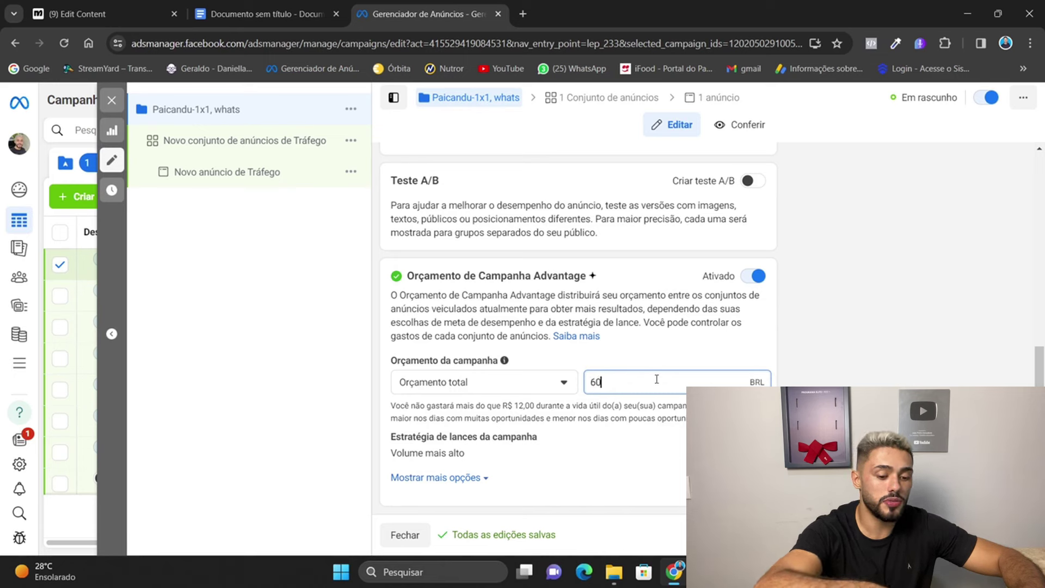
{"action": "left_click", "coordinate": [487, 494]}
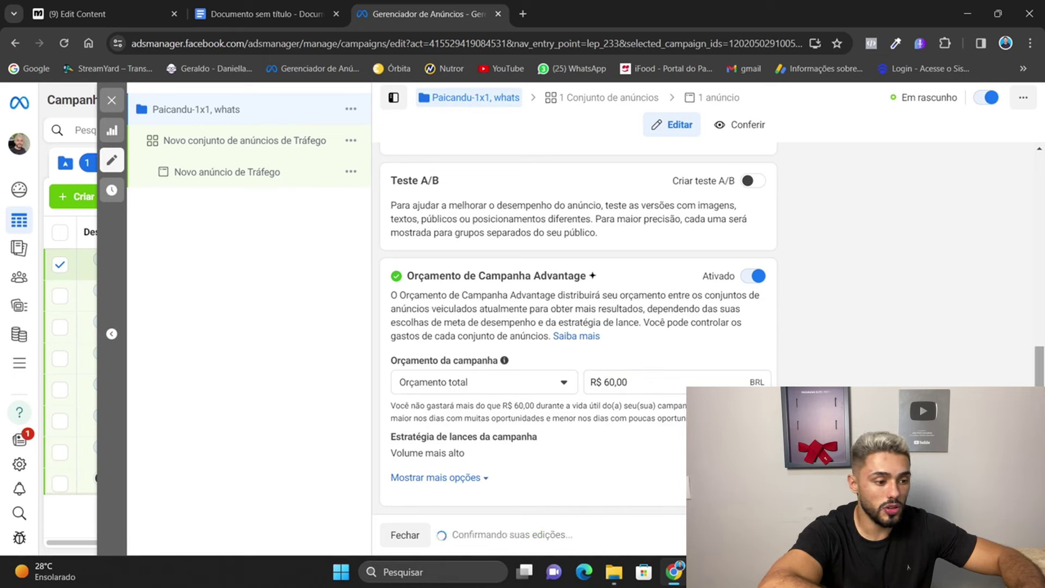
Expand the additional campaign budget options and enable running ads according to a schedule (Veicular anúncios de acordo com uma programação).
{"action": "left_click", "coordinate": [462, 479]}
{"action": "scroll", "coordinate": [533, 488], "scroll_direction": "down", "scroll_amount": 1}
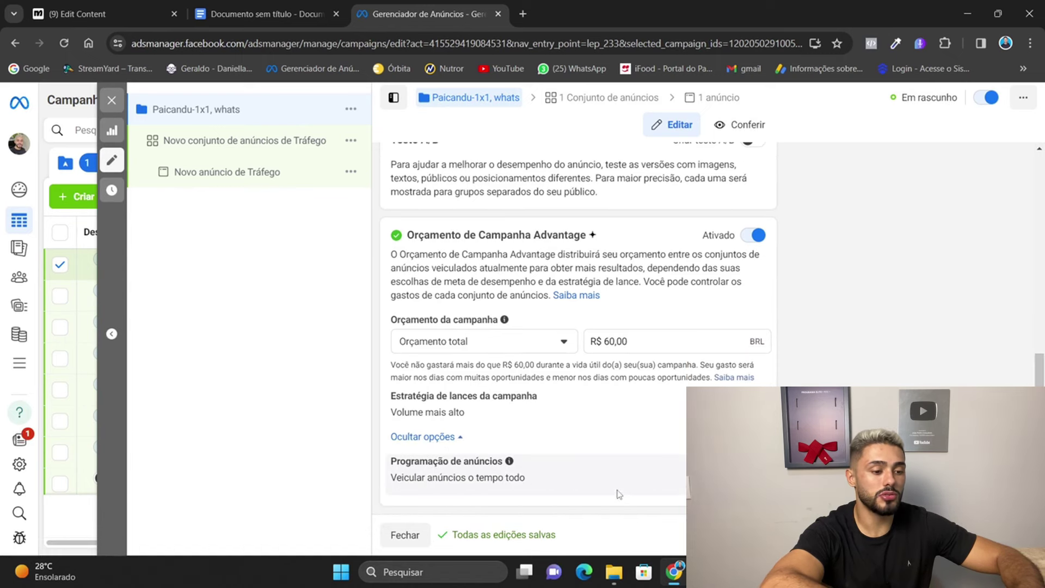
{"action": "left_click", "coordinate": [432, 473]}
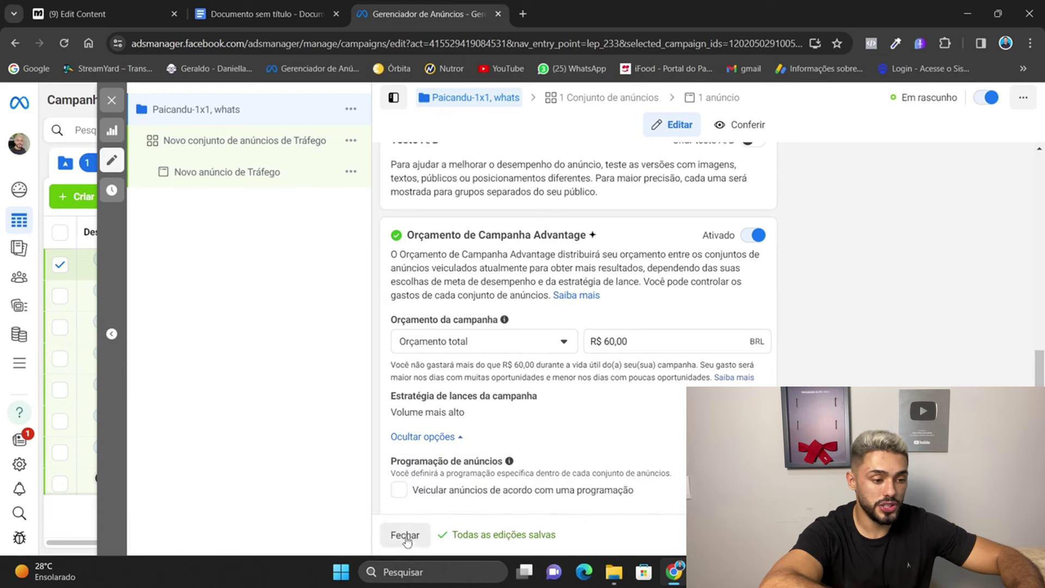
{"action": "scroll", "coordinate": [431, 464], "scroll_direction": "down", "scroll_amount": 1}
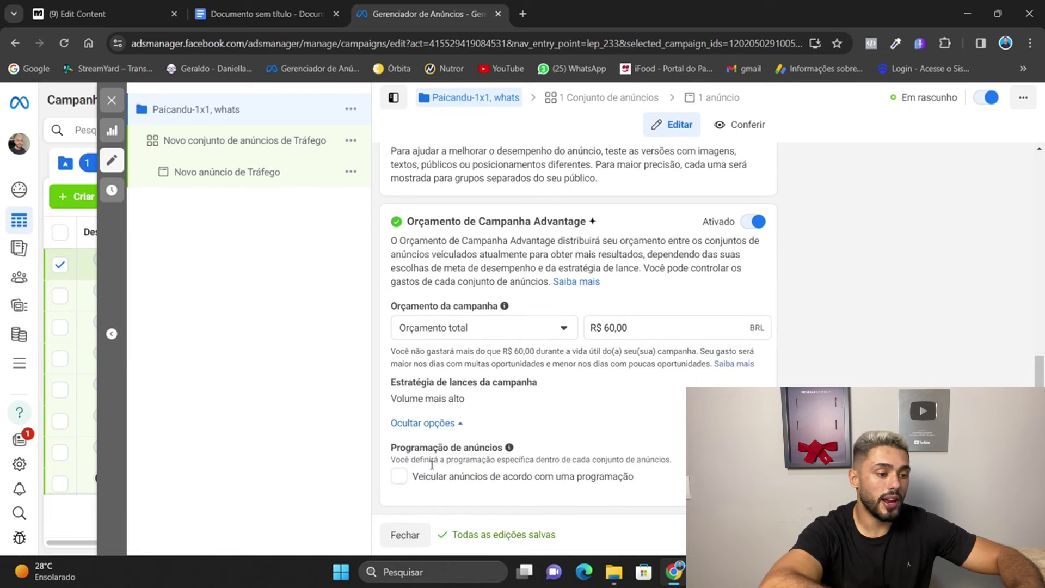
{"action": "left_click", "coordinate": [399, 476]}
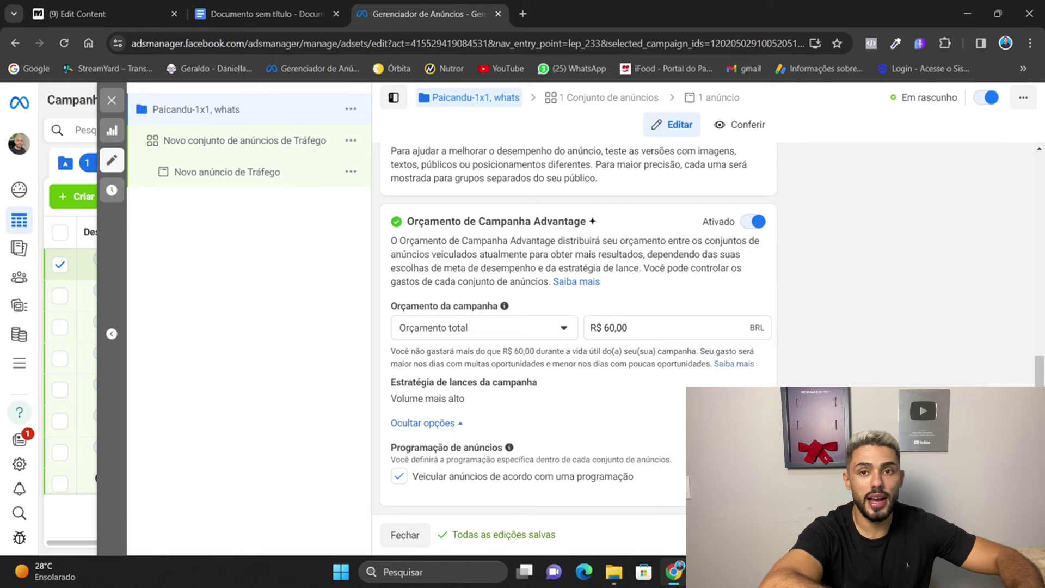
Rename the campaign's ad set as "Aberto-Paiçandu1".
{"action": "triple_click", "coordinate": [564, 195]}
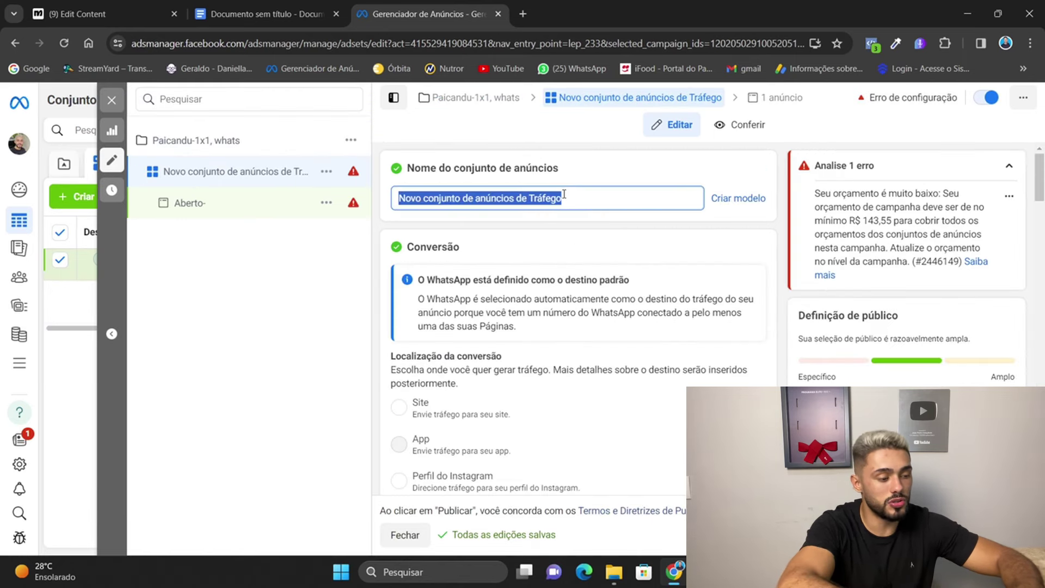
{"action": "type", "text": "Aberto"}
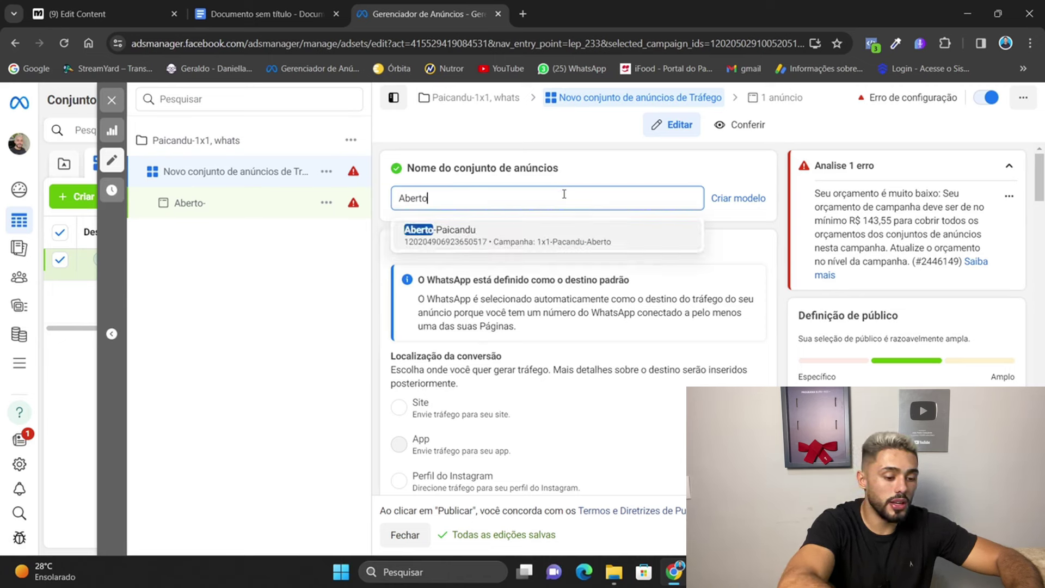
{"action": "type", "text": "-"}
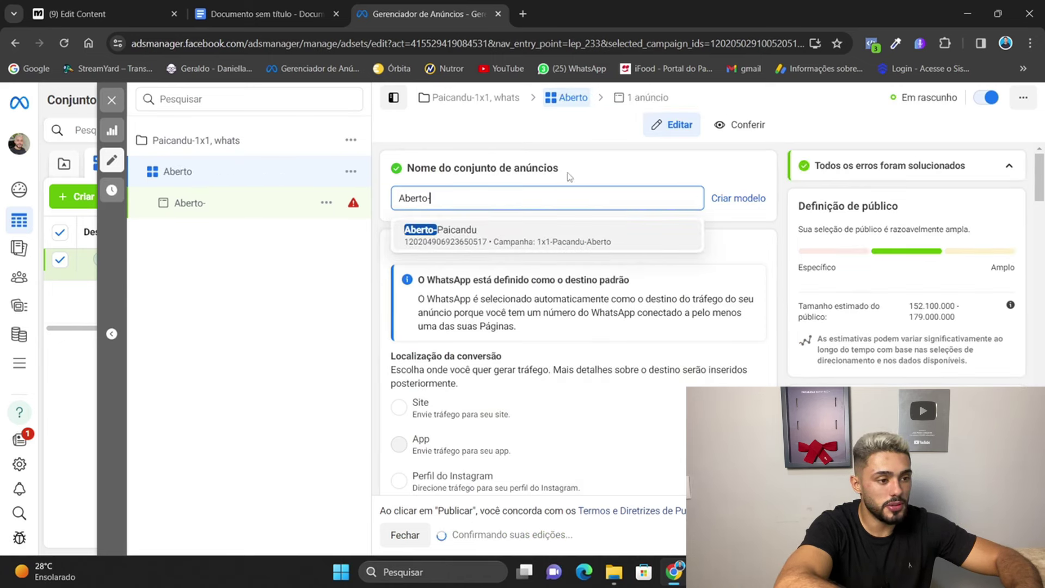
{"action": "type", "text": "PAiçandu1"}
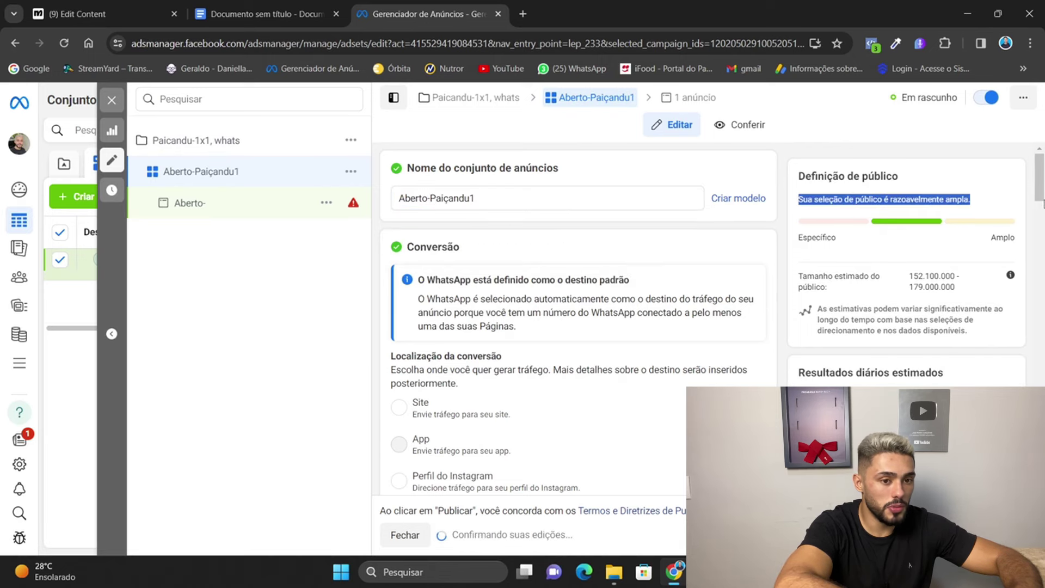
Set the ad set's end date (Término) to 13/3/2024, keeping Apps de mensagens as the conversion location.
{"action": "scroll", "coordinate": [1040, 227], "scroll_direction": "down", "scroll_amount": 3}
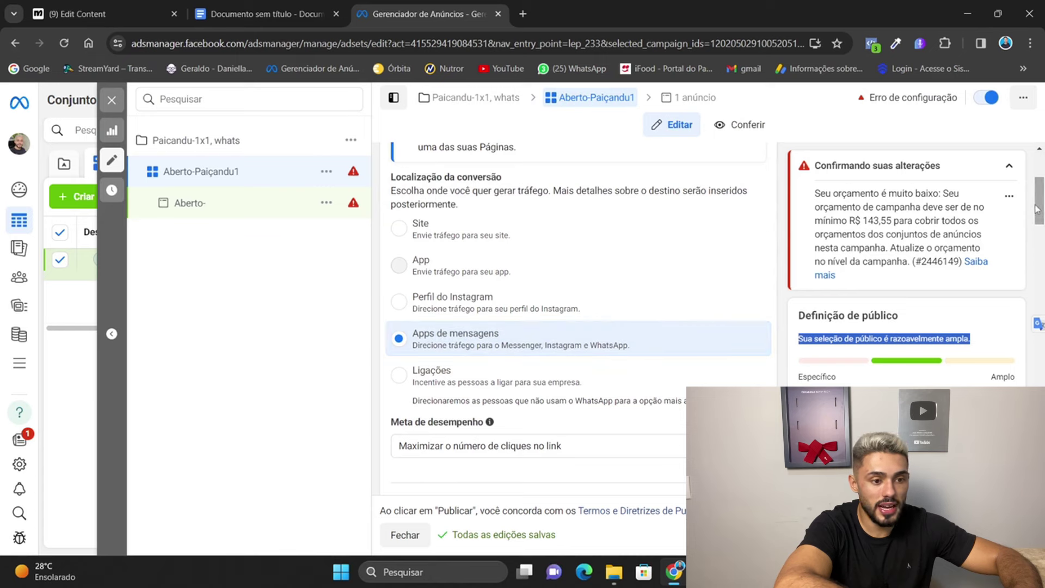
{"action": "scroll", "coordinate": [571, 159], "scroll_direction": "down", "scroll_amount": 5}
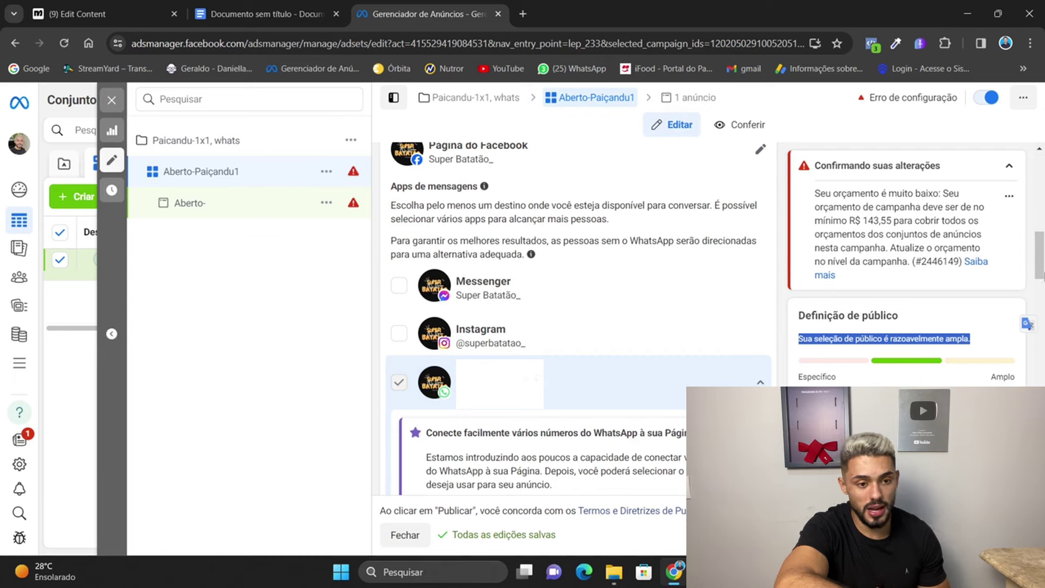
{"action": "scroll", "coordinate": [577, 315], "scroll_direction": "down", "scroll_amount": 10}
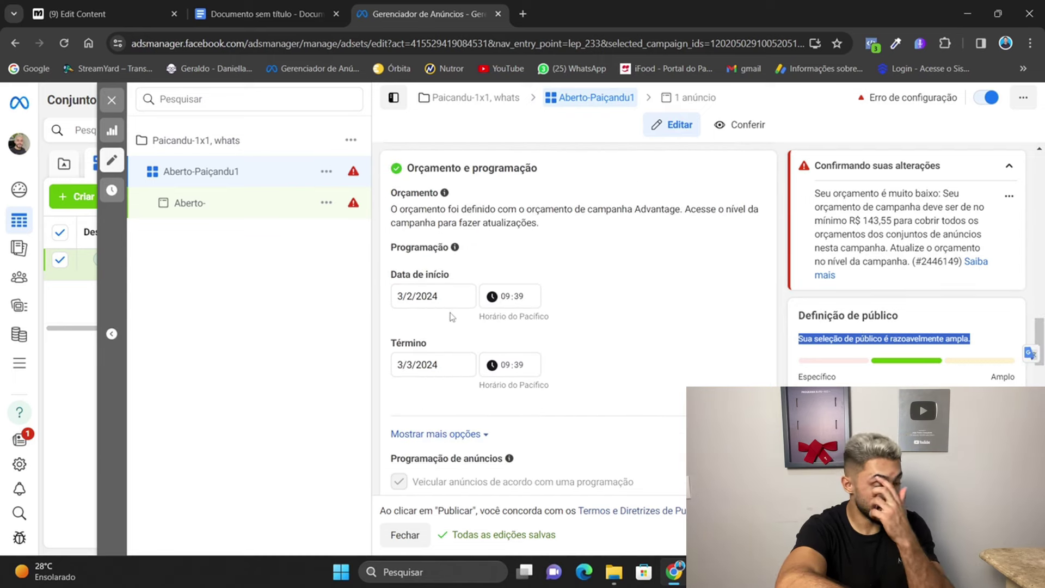
{"action": "left_click", "coordinate": [443, 365]}
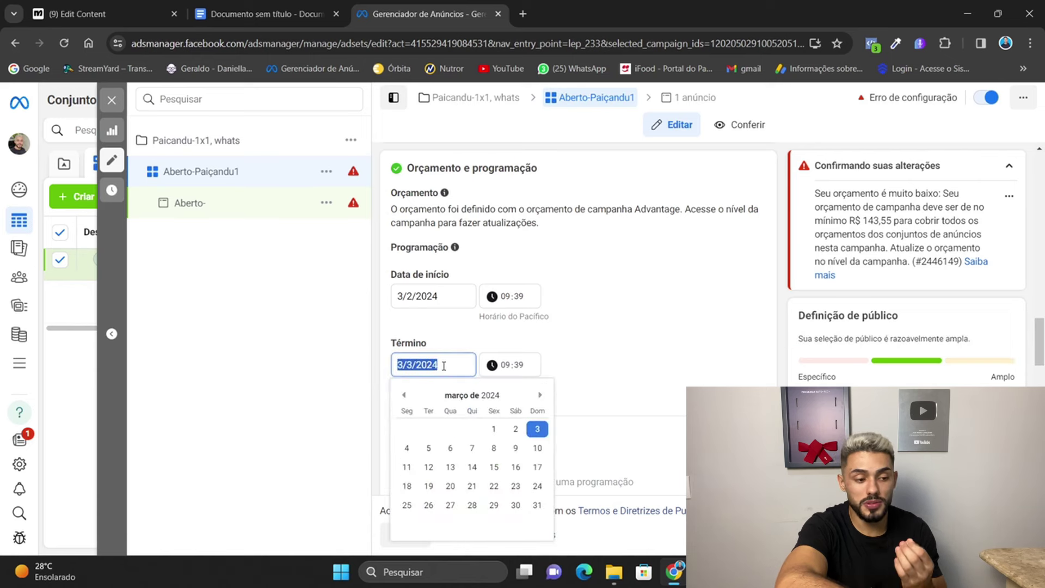
{"action": "left_click", "coordinate": [450, 466]}
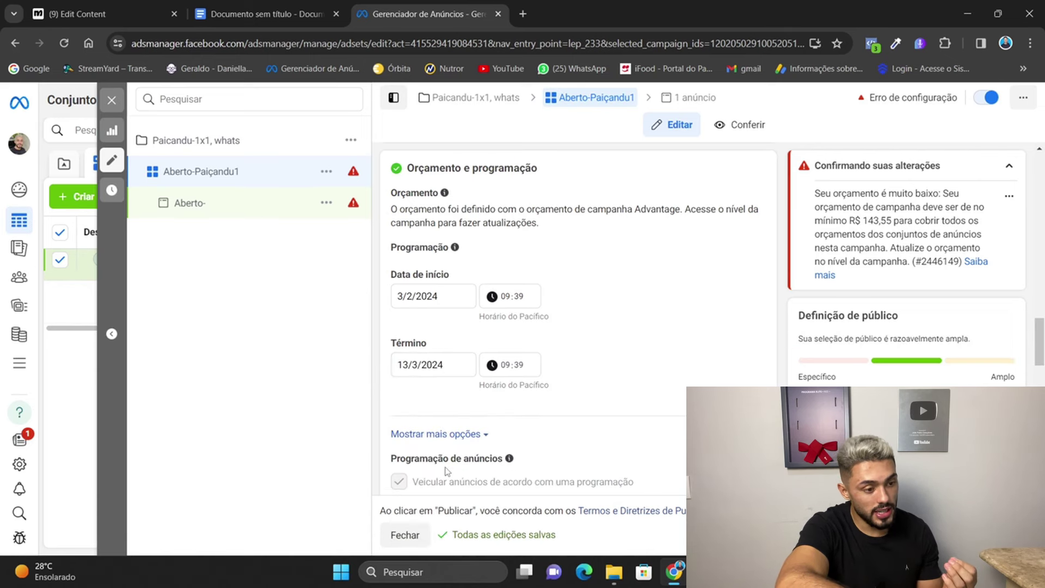
Set the ad set's end date (Término) to 14/3/2024.
{"action": "left_click", "coordinate": [444, 372]}
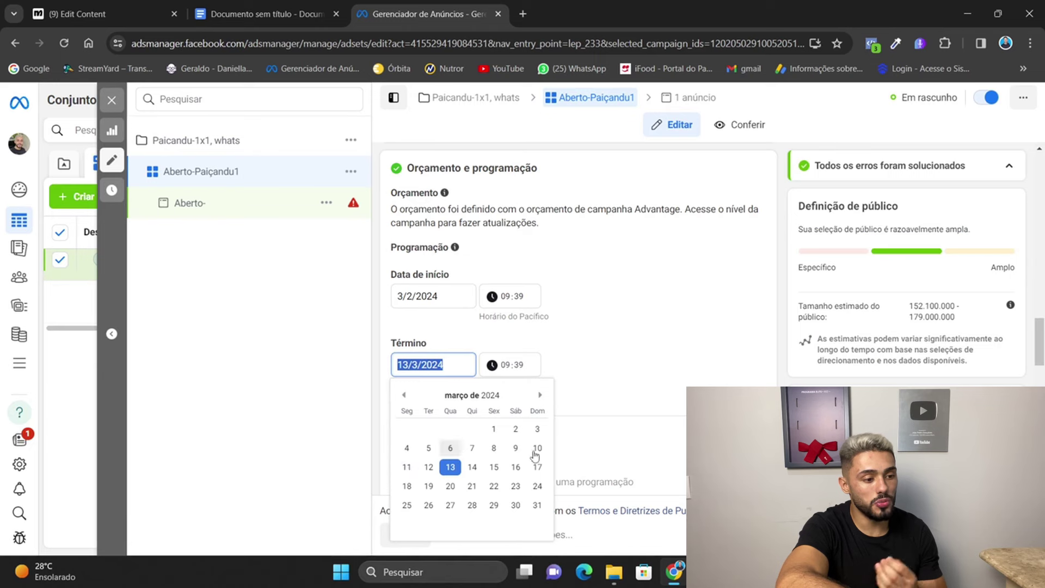
{"action": "left_click", "coordinate": [471, 466]}
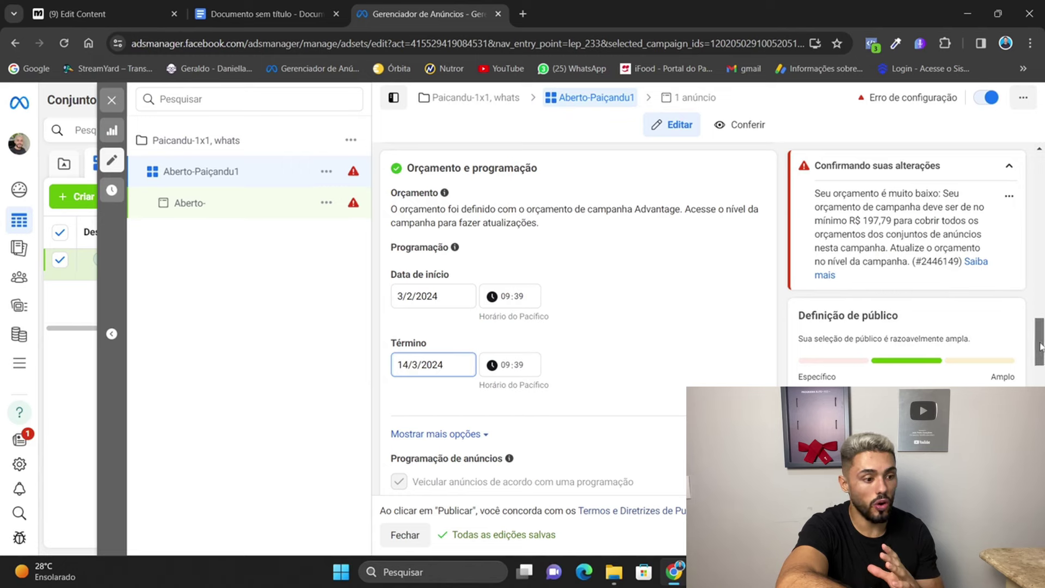
Schedule the ad set's ads to run from 18h00 to 23h00, Segunda through Sábado.
{"action": "scroll", "coordinate": [1039, 346], "scroll_direction": "down", "scroll_amount": 8}
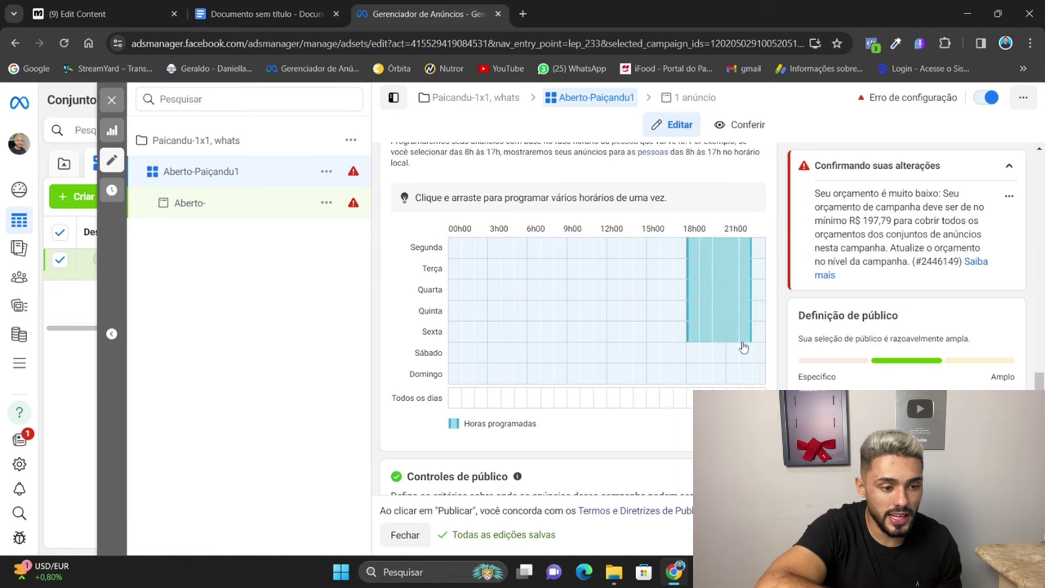
{"action": "left_click_drag", "start_coordinate": [743, 347], "coordinate": [744, 363]}
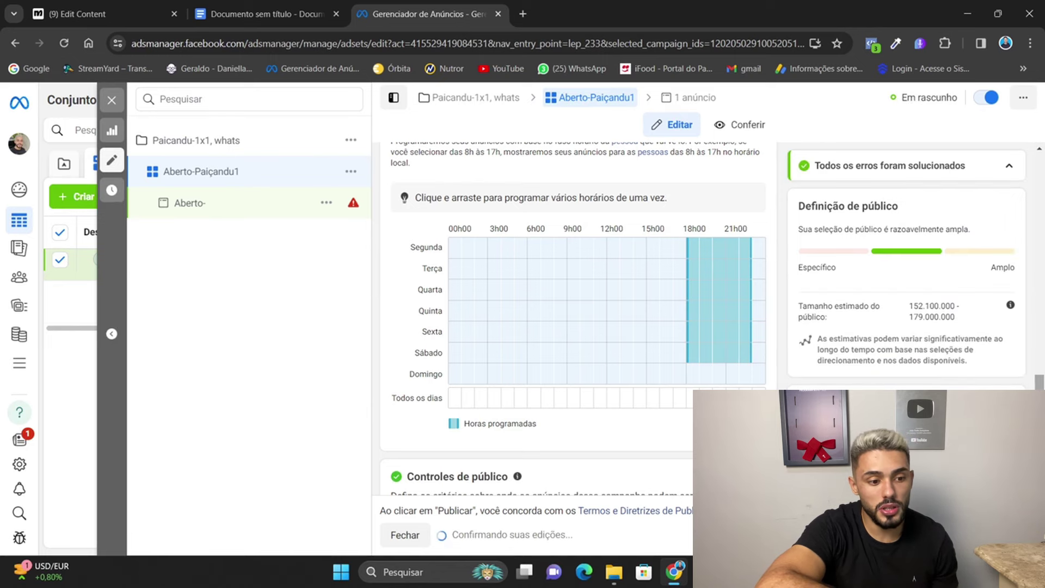
Replace Brasil in the audience locations with the included postal area 87140 (Paiçandu, Paraná).
{"action": "scroll", "coordinate": [578, 318], "scroll_direction": "down", "scroll_amount": 4}
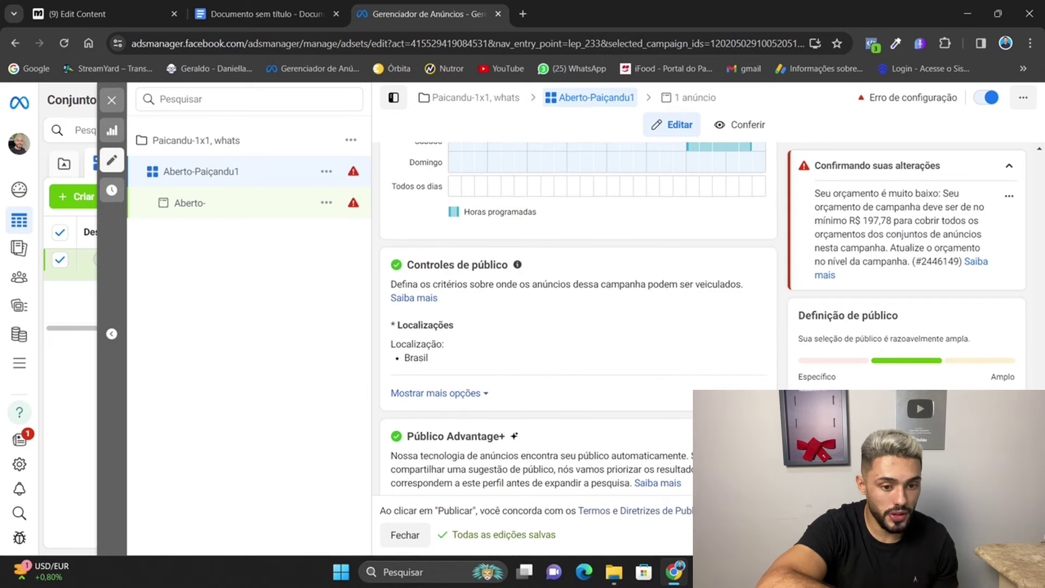
{"action": "scroll", "coordinate": [578, 318], "scroll_direction": "down", "scroll_amount": 4}
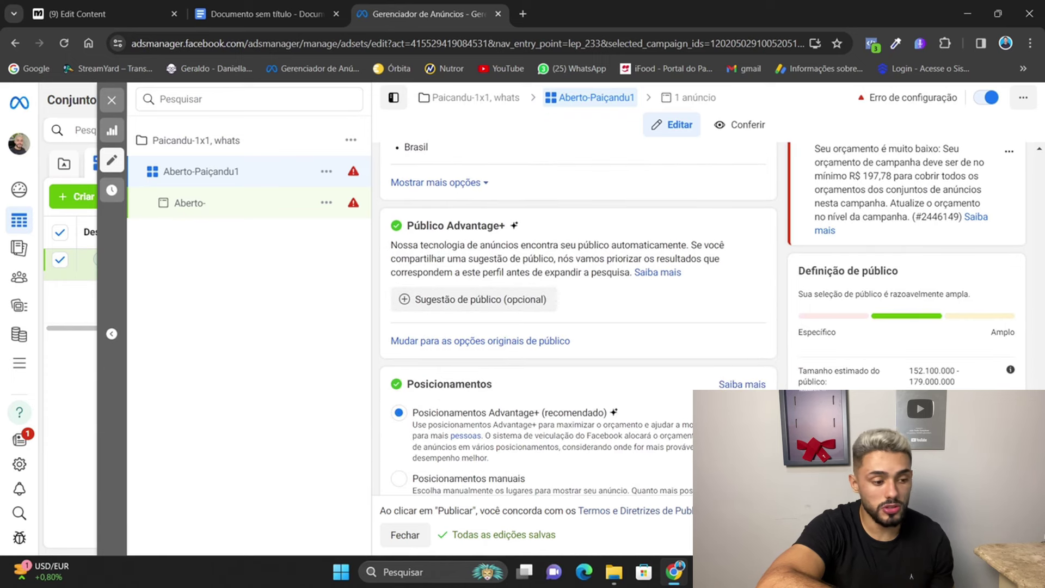
{"action": "scroll", "coordinate": [538, 243], "scroll_direction": "up", "scroll_amount": 3}
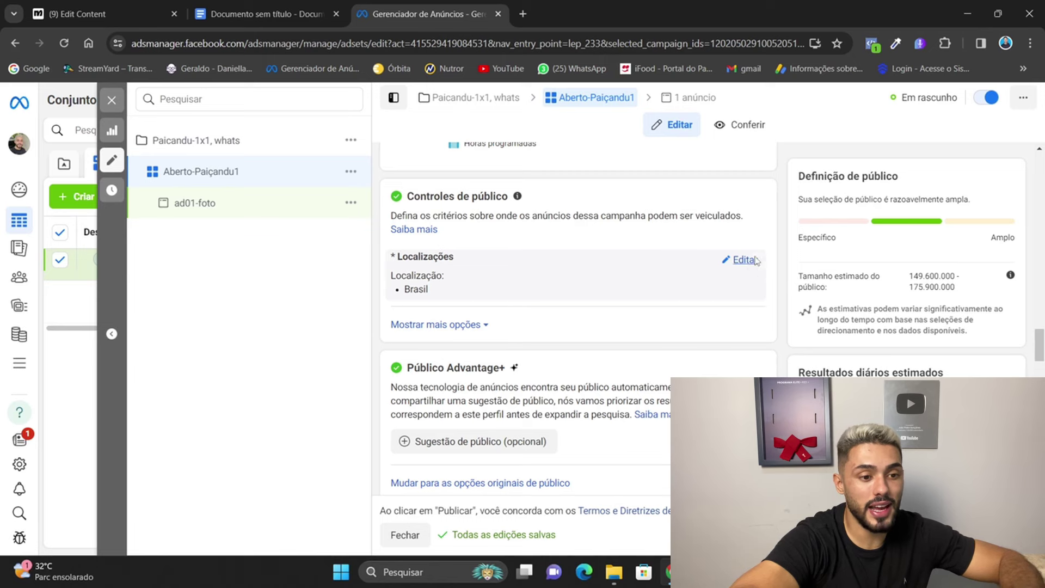
{"action": "left_click", "coordinate": [743, 259]}
{"action": "left_click", "coordinate": [574, 362]}
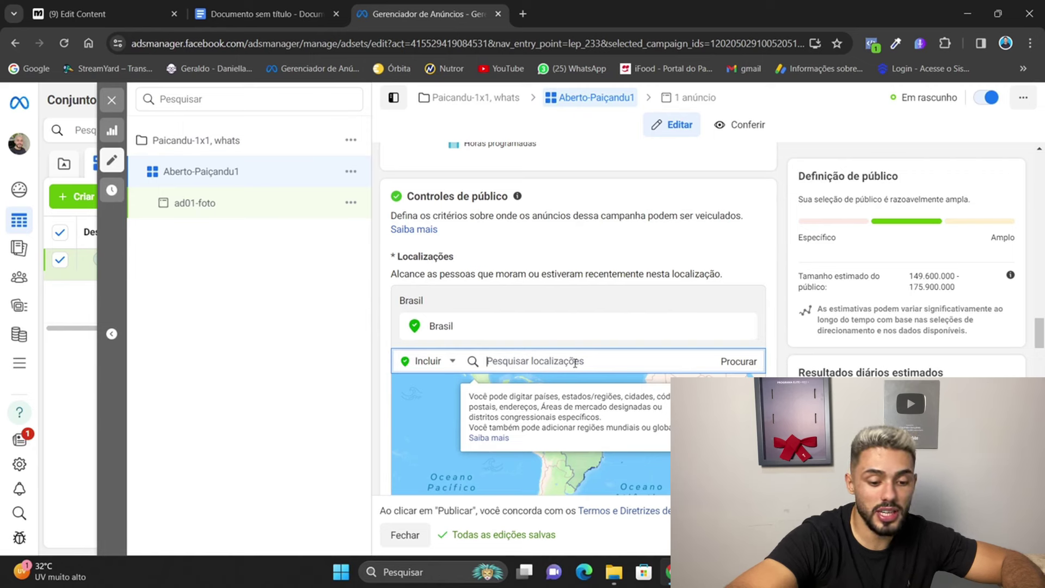
{"action": "type", "text": "8"}
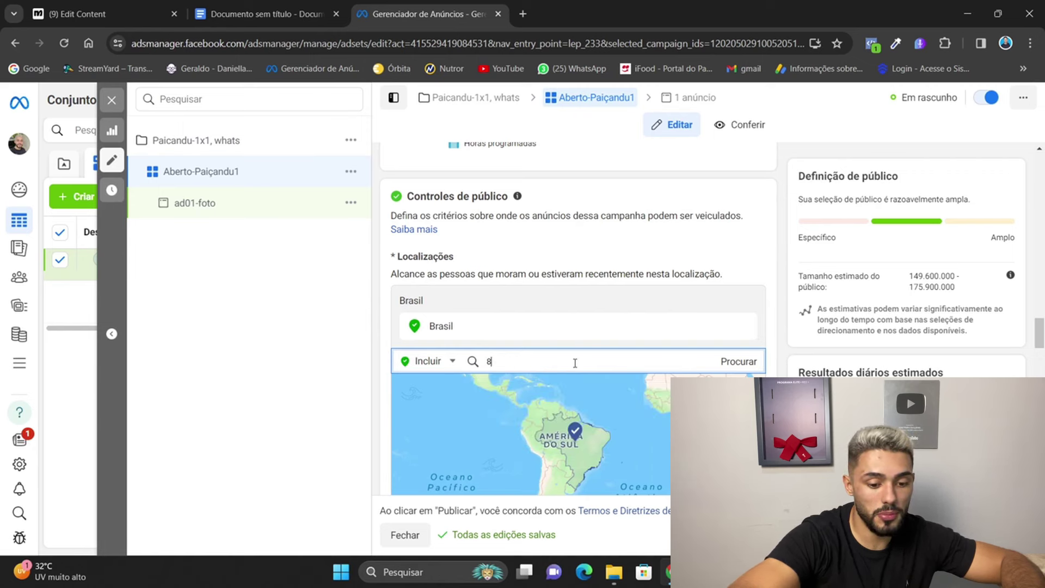
{"action": "type", "text": "7140"}
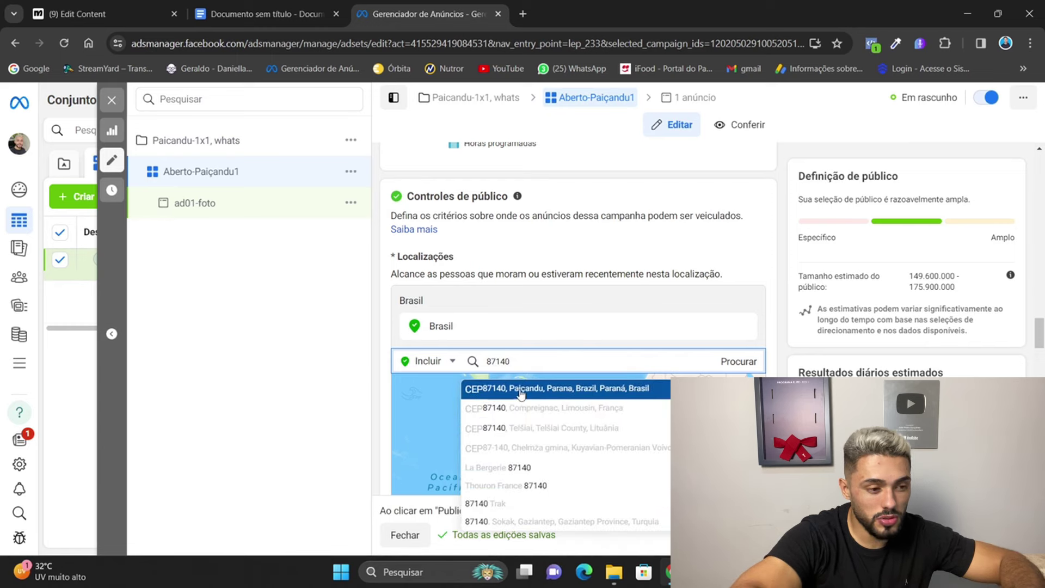
{"action": "key", "text": "Return"}
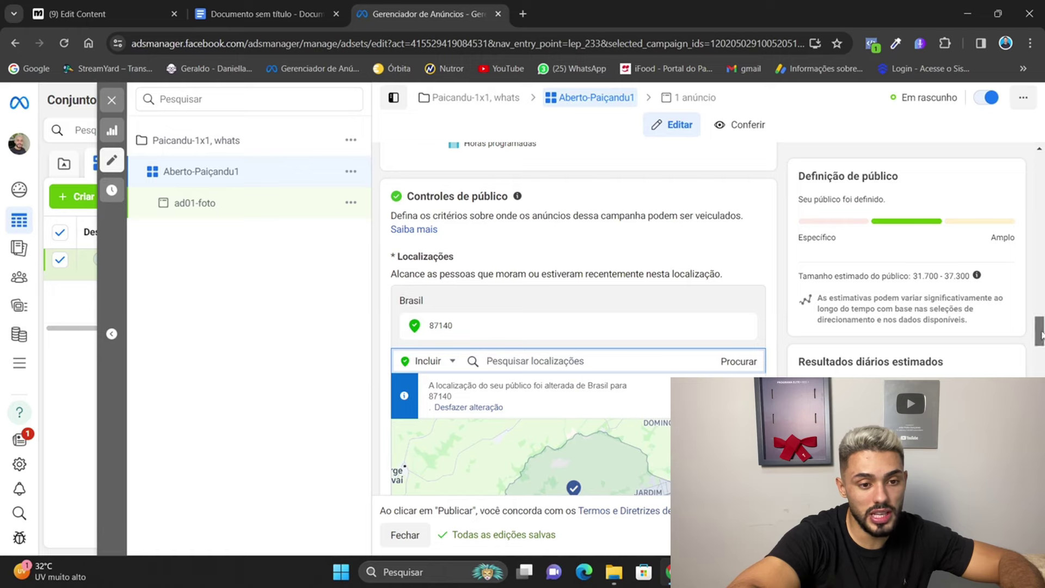
Use manual placements (Posicionamentos manuais) for the ad set and exclude Audience Network from the platforms.
{"action": "left_click_drag", "start_coordinate": [1040, 334], "coordinate": [1040, 353]}
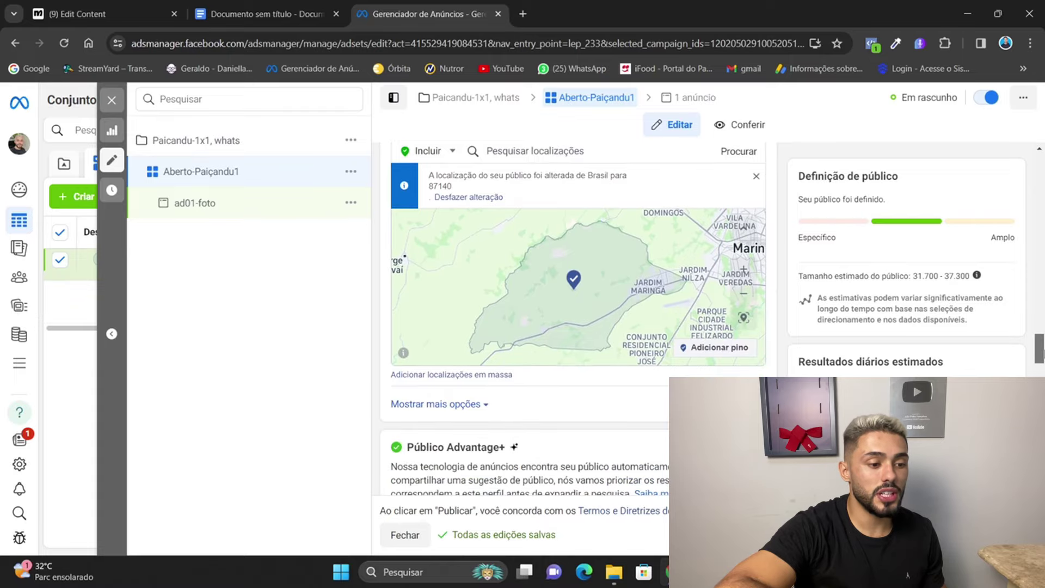
{"action": "scroll", "coordinate": [576, 316], "scroll_direction": "down", "scroll_amount": 6}
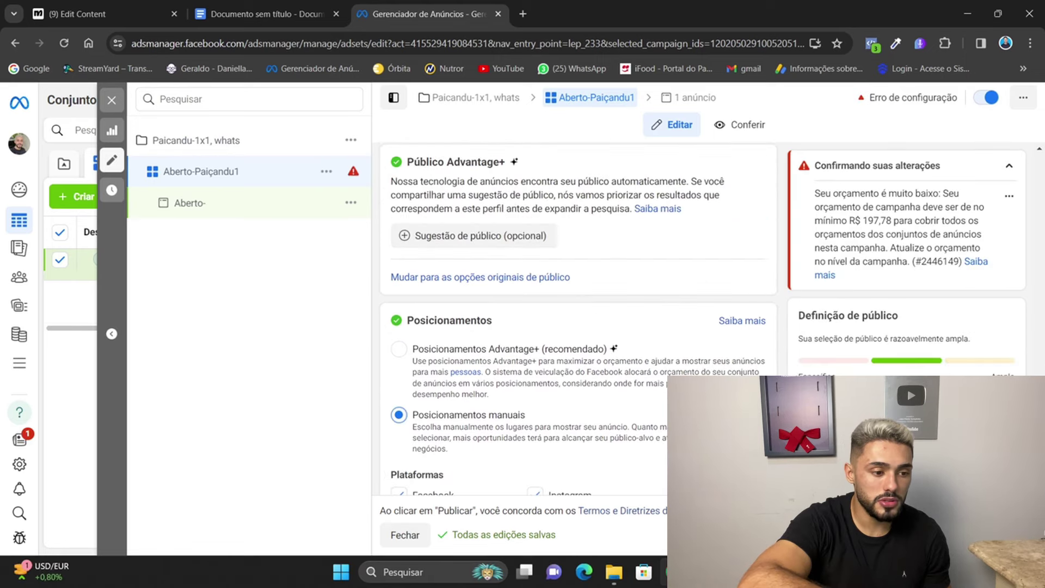
{"action": "scroll", "coordinate": [576, 315], "scroll_direction": "down", "scroll_amount": 4}
{"action": "scroll", "coordinate": [577, 315], "scroll_direction": "down", "scroll_amount": 2}
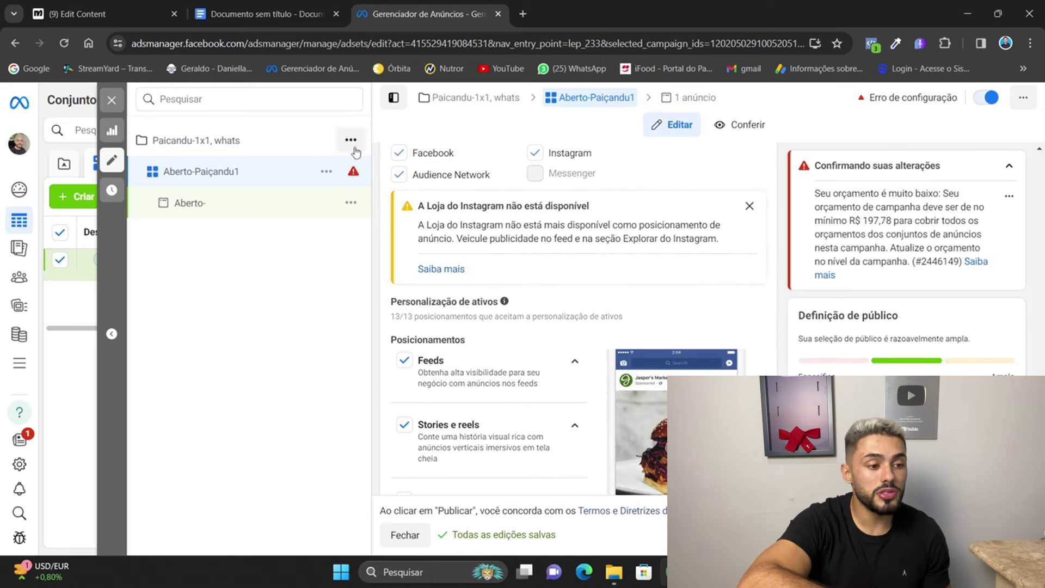
{"action": "left_click", "coordinate": [398, 176]}
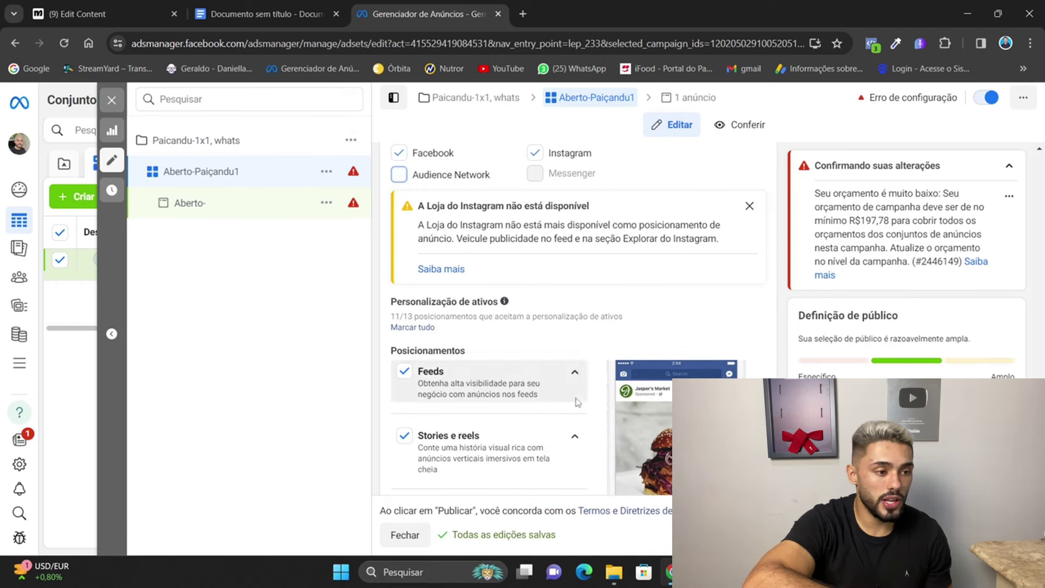
Expand the Feeds placements and exclude Facebook Marketplace and Feeds de vídeo do Facebook.
{"action": "left_click", "coordinate": [576, 373]}
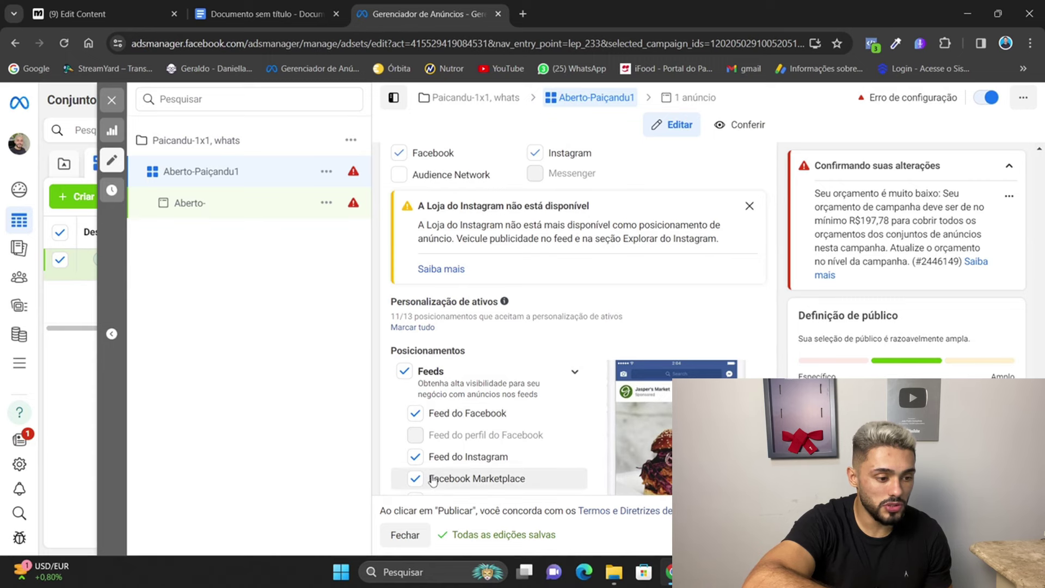
{"action": "double_click", "coordinate": [449, 478]}
{"action": "scroll", "coordinate": [430, 462], "scroll_direction": "down", "scroll_amount": 4}
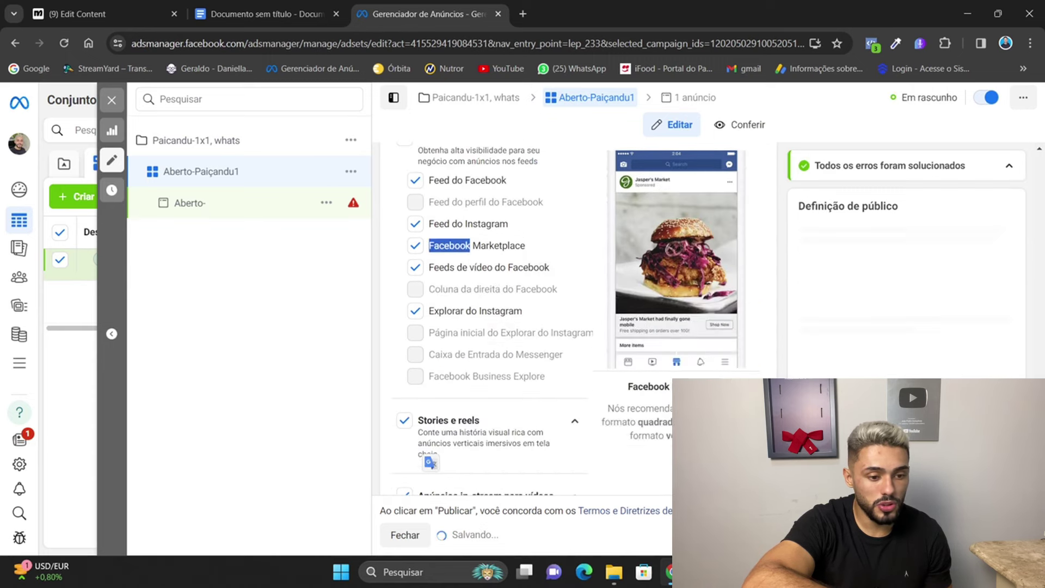
{"action": "left_click", "coordinate": [415, 245]}
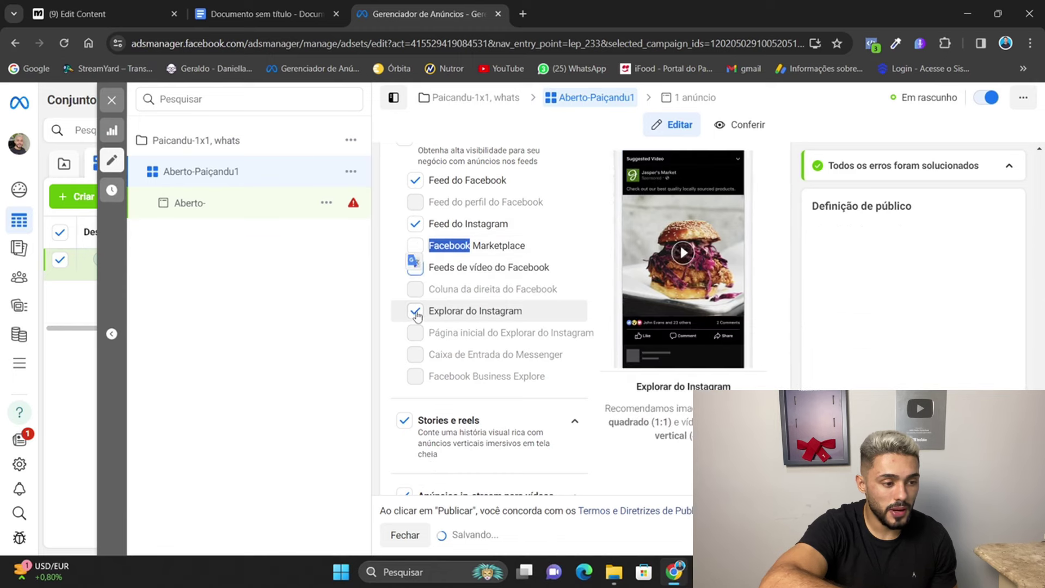
Expand the Stories e reels placements and exclude Instagram Reels and Facebook Reels.
{"action": "scroll", "coordinate": [490, 294], "scroll_direction": "down", "scroll_amount": 3}
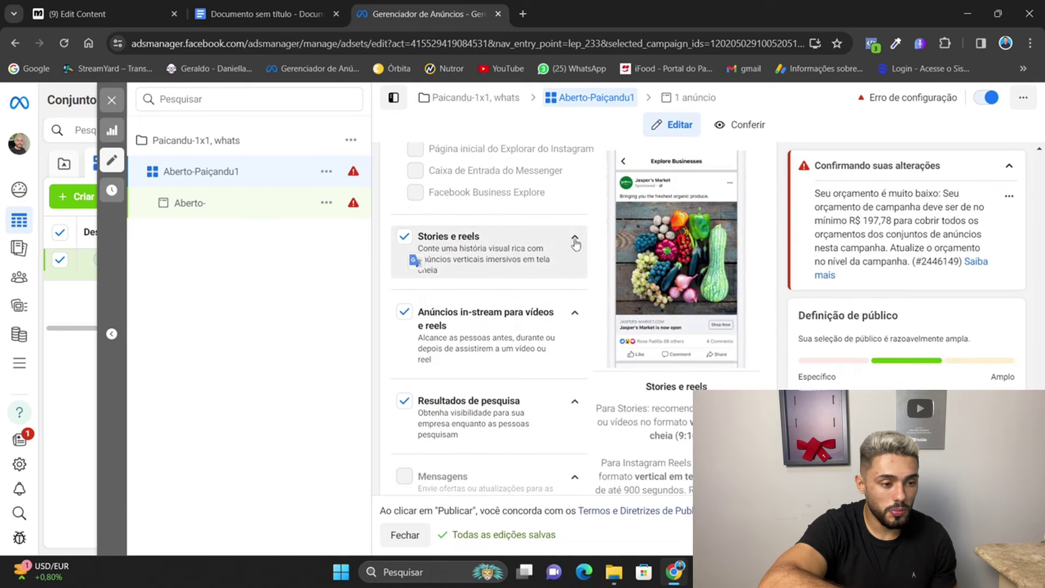
{"action": "left_click", "coordinate": [422, 256]}
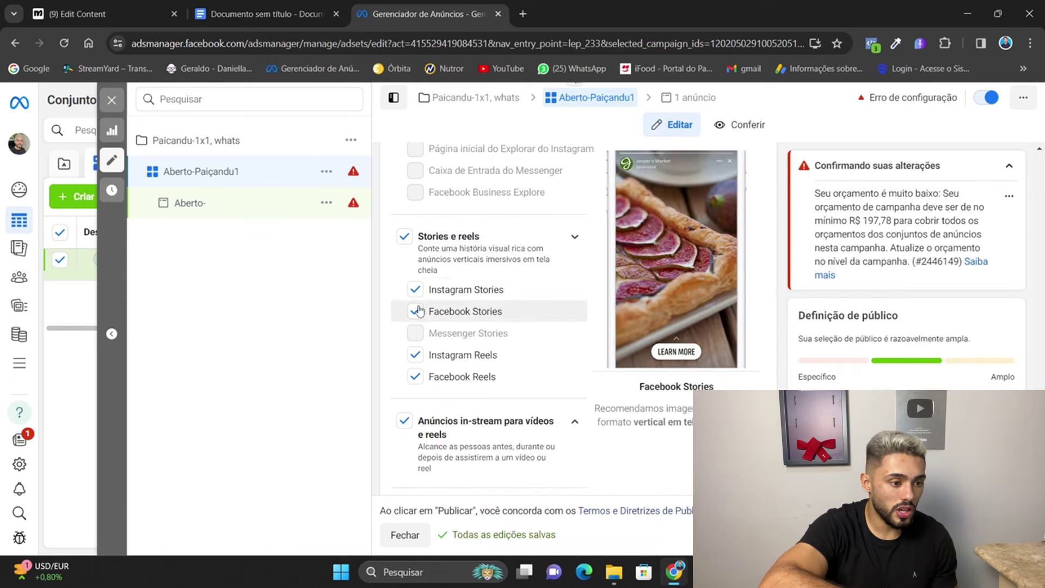
{"action": "left_click", "coordinate": [416, 379]}
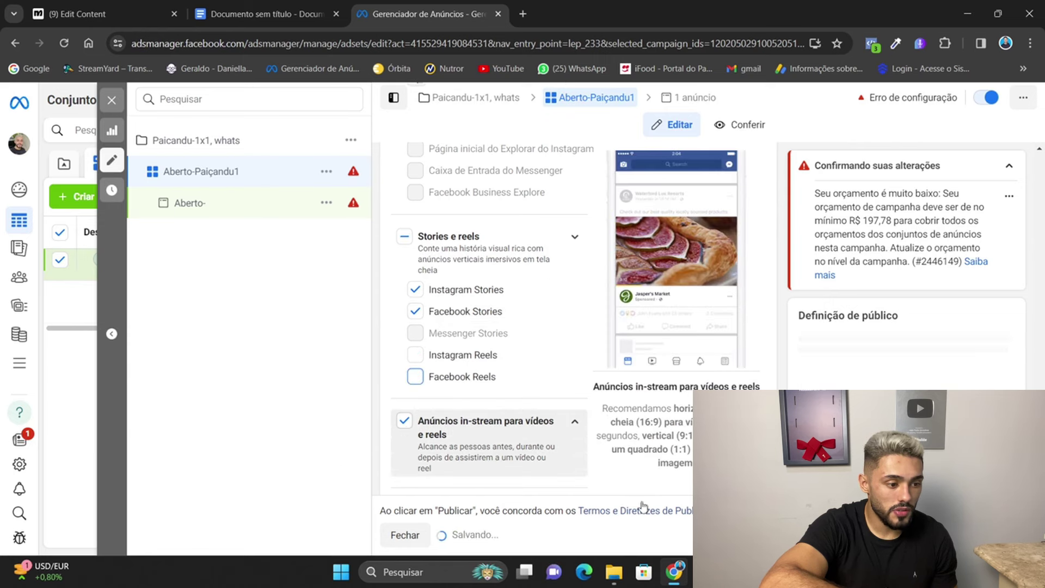
Change the ad set's end date (Término) to 13/2/2024.
{"action": "scroll", "coordinate": [489, 299], "scroll_direction": "down", "scroll_amount": 4}
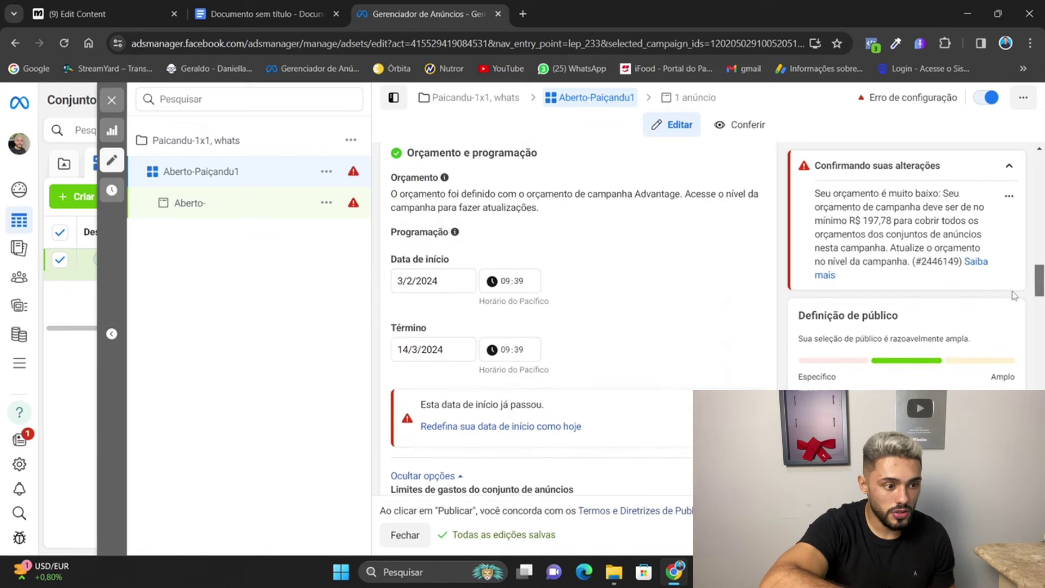
{"action": "left_click", "coordinate": [462, 344]}
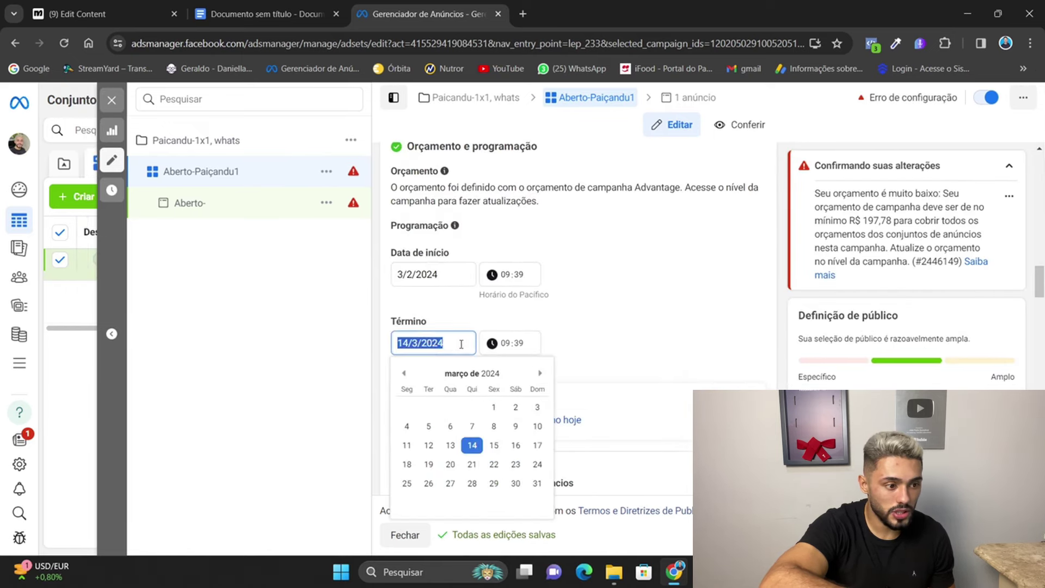
{"action": "left_click", "coordinate": [404, 373]}
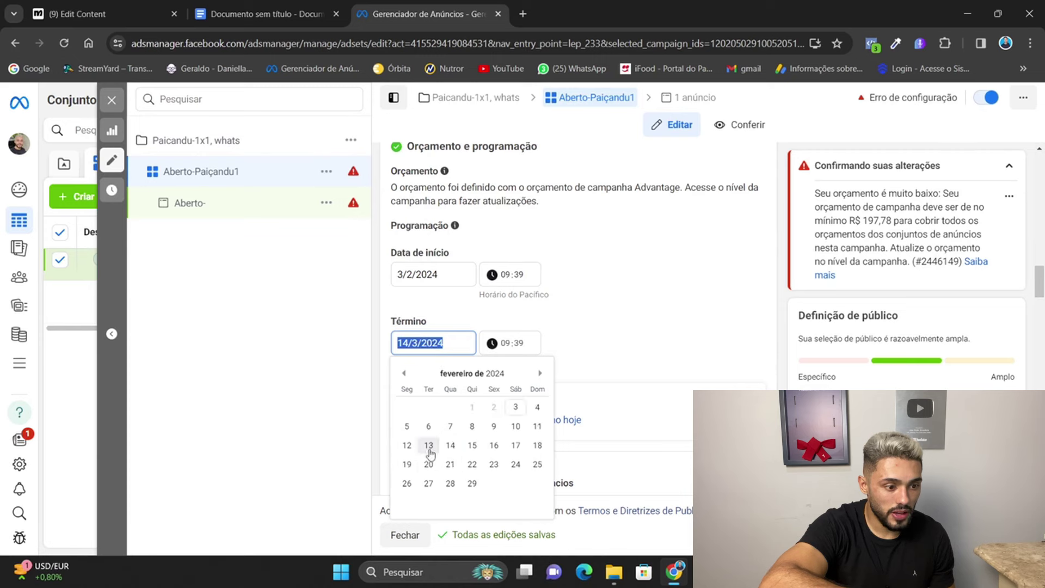
{"action": "left_click", "coordinate": [428, 446]}
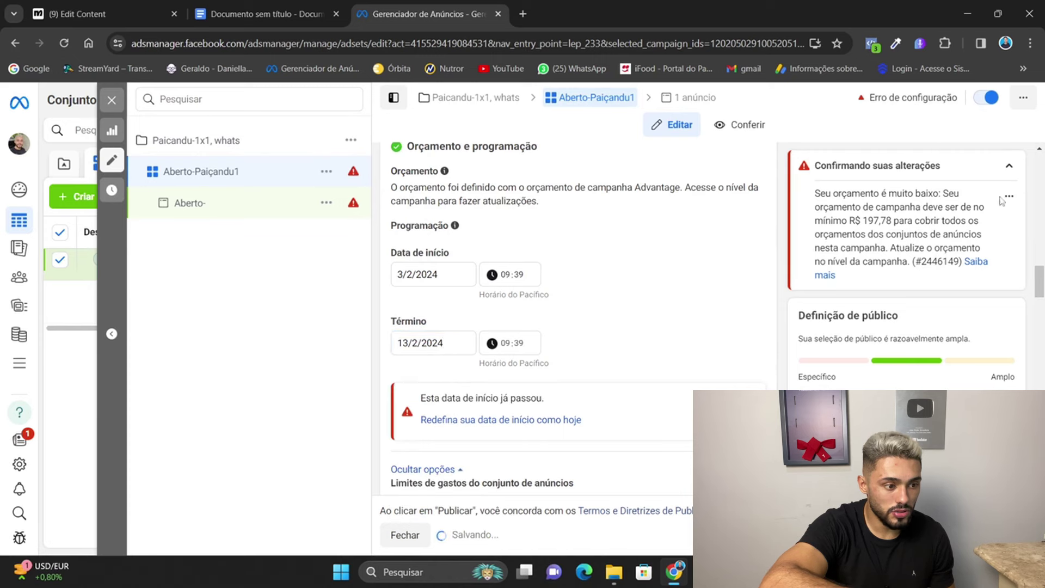
{"action": "scroll", "coordinate": [1040, 283], "scroll_direction": "down", "scroll_amount": 3}
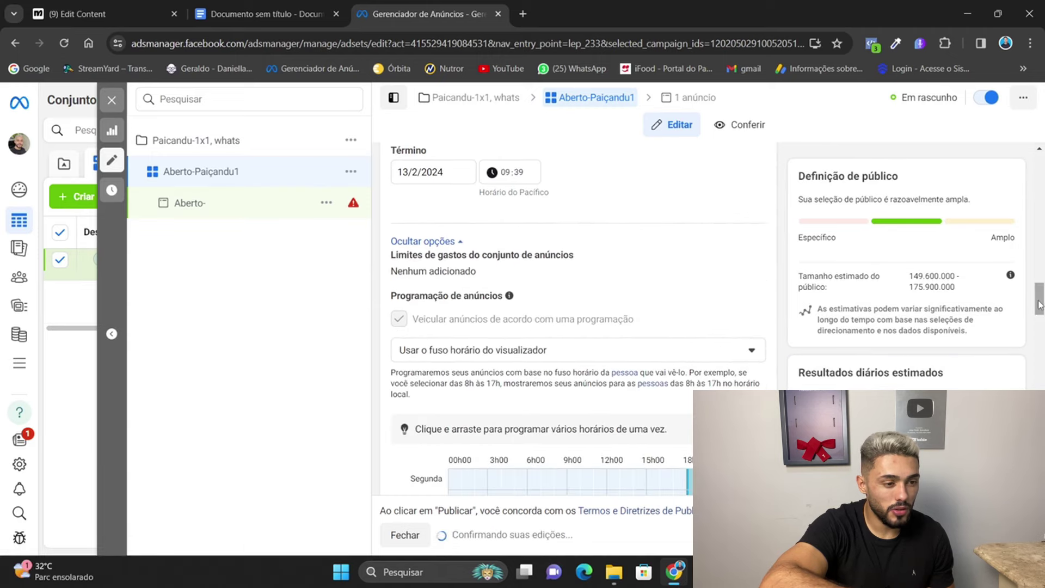
Open the ad inside the Aberto-Paiçandu1 ad set and rename it as "ad01-foto".
{"action": "left_click", "coordinate": [225, 215]}
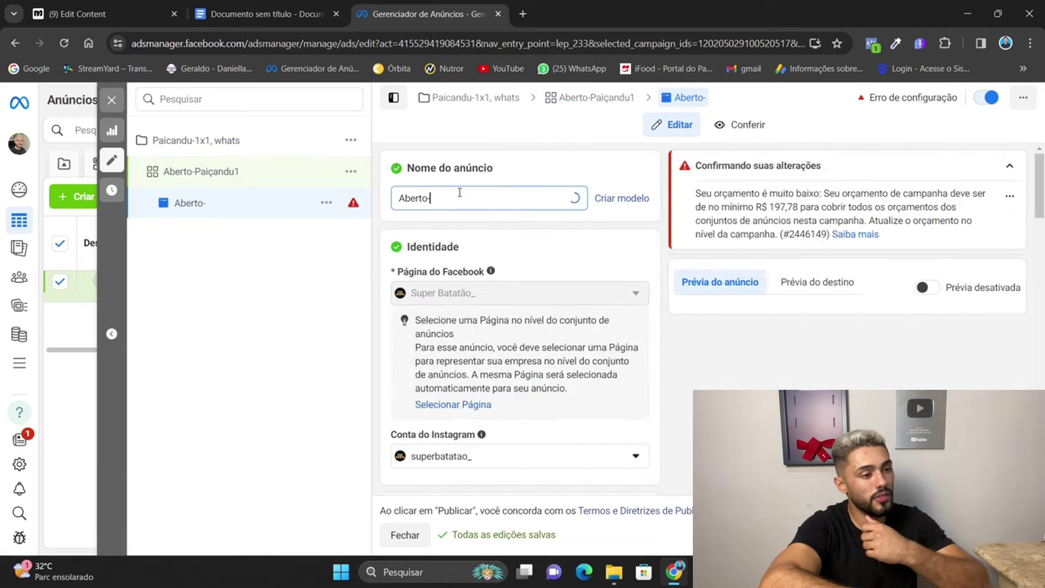
{"action": "triple_click", "coordinate": [457, 193]}
{"action": "type", "text": "ad01 "}
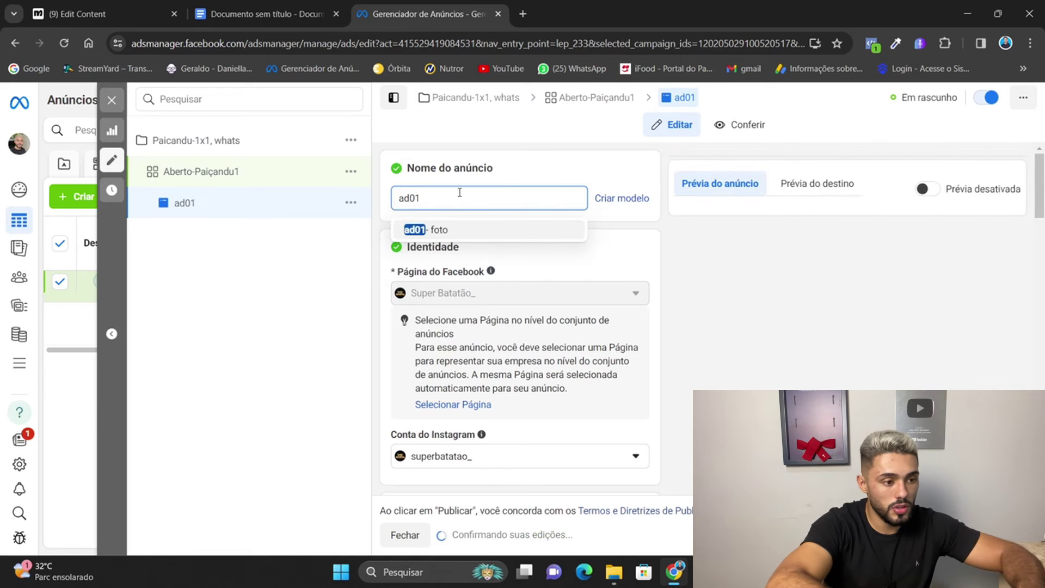
{"action": "type", "text": "-foto"}
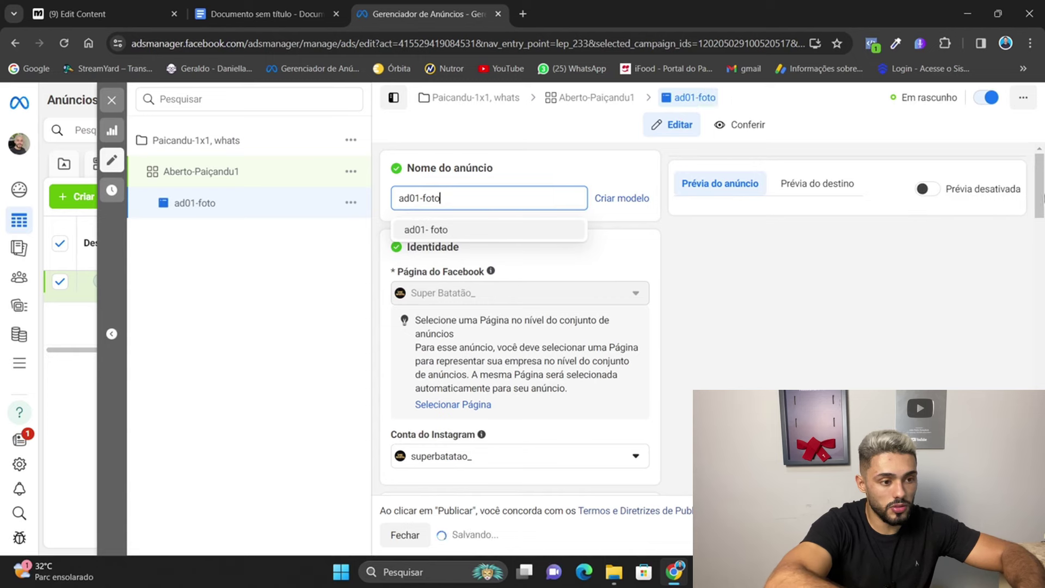
Add the "Batata Recheada c/ STROGONOFF" image from the Downloads folder as the ad's media and choose the 1:1 crop for Feeds.
{"action": "left_click", "coordinate": [1040, 207]}
{"action": "left_click_drag", "start_coordinate": [1040, 207], "coordinate": [1040, 216]}
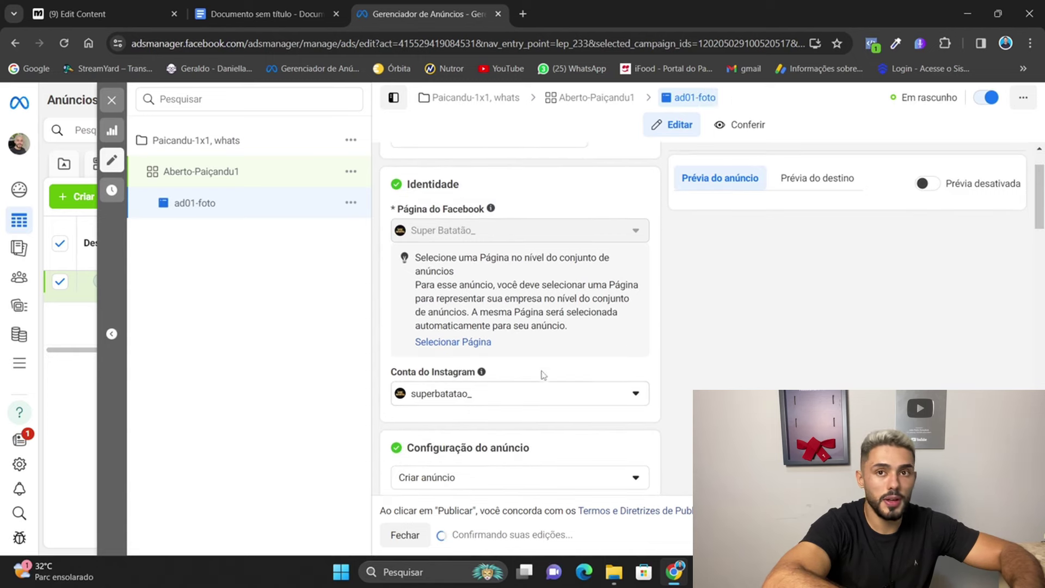
{"action": "scroll", "coordinate": [526, 234], "scroll_direction": "down", "scroll_amount": 4}
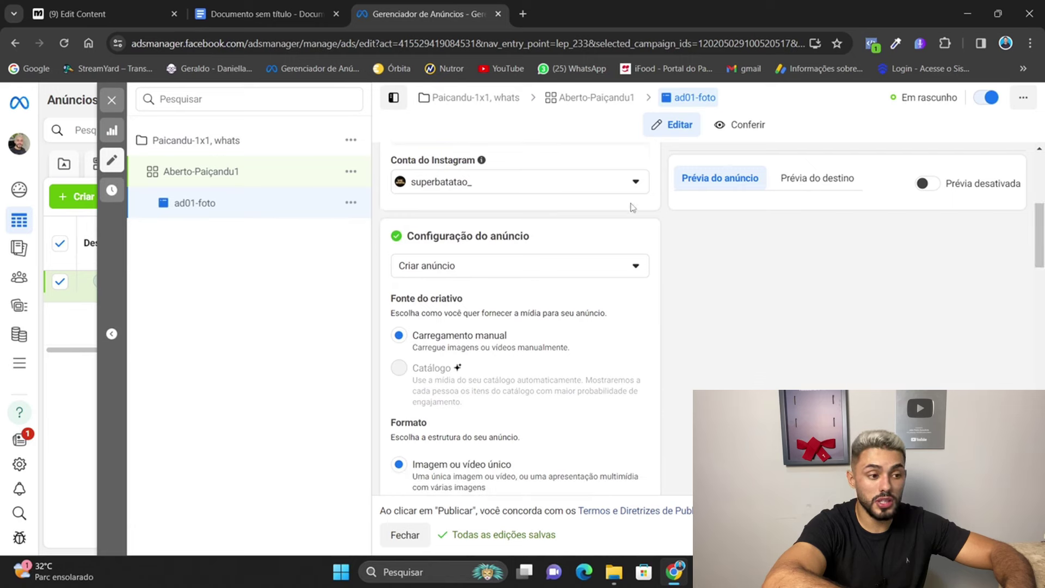
{"action": "left_click_drag", "start_coordinate": [1040, 242], "coordinate": [1040, 325]}
{"action": "left_click", "coordinate": [444, 255]}
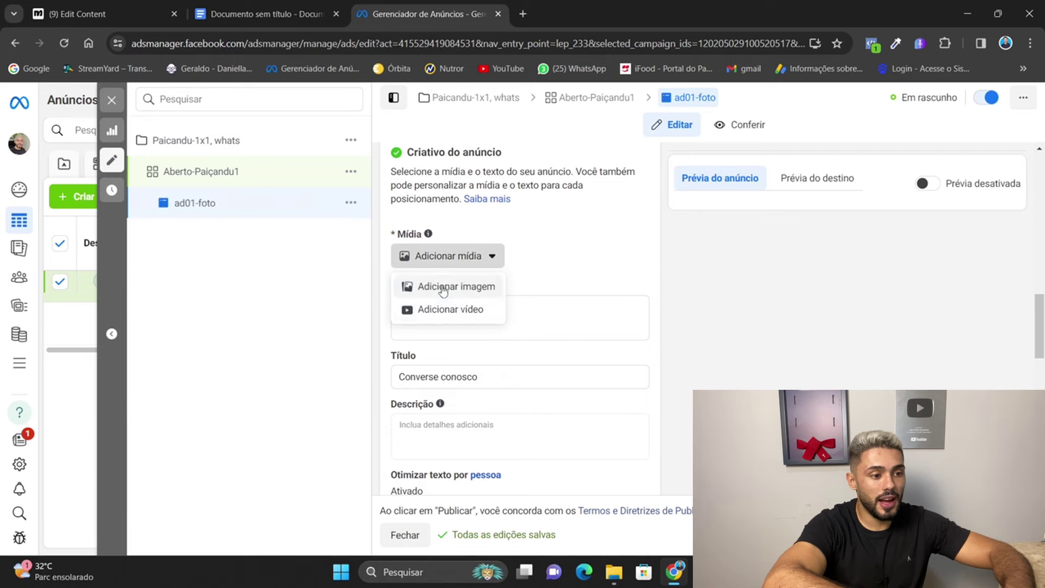
{"action": "left_click", "coordinate": [443, 287]}
{"action": "left_click", "coordinate": [615, 578]}
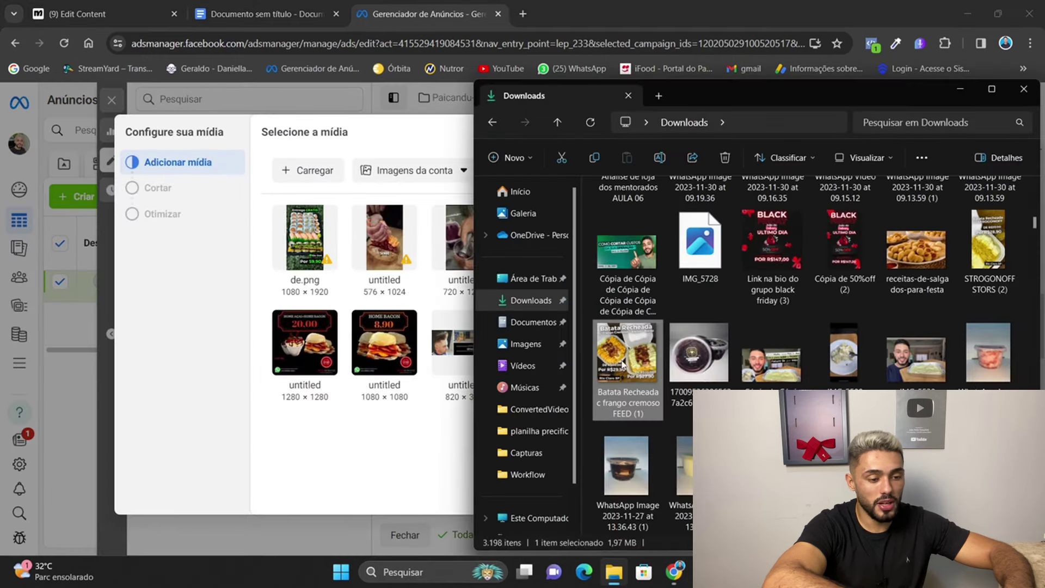
{"action": "left_click_drag", "start_coordinate": [627, 359], "coordinate": [312, 335]}
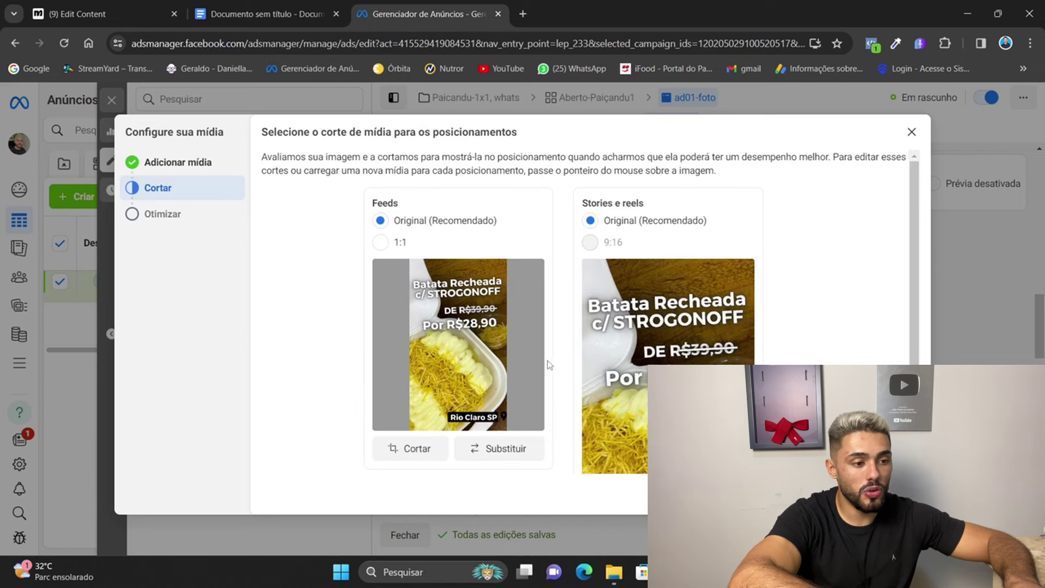
{"action": "left_click", "coordinate": [379, 242]}
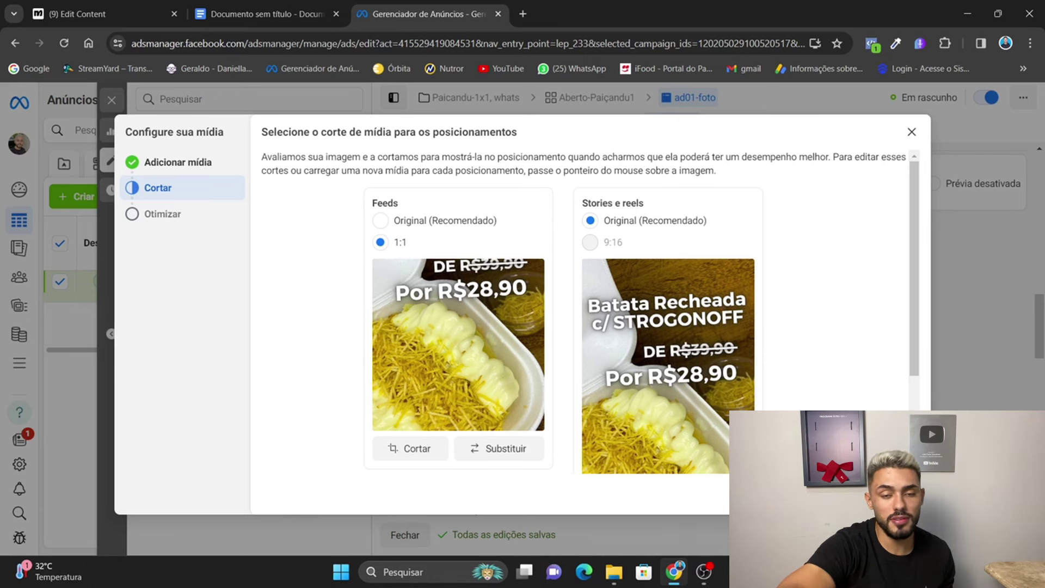
Finish the ad's media setup with Permitir aprimoramentos left off and preview the ad in the Instagram Stories placement.
{"action": "left_click", "coordinate": [162, 214]}
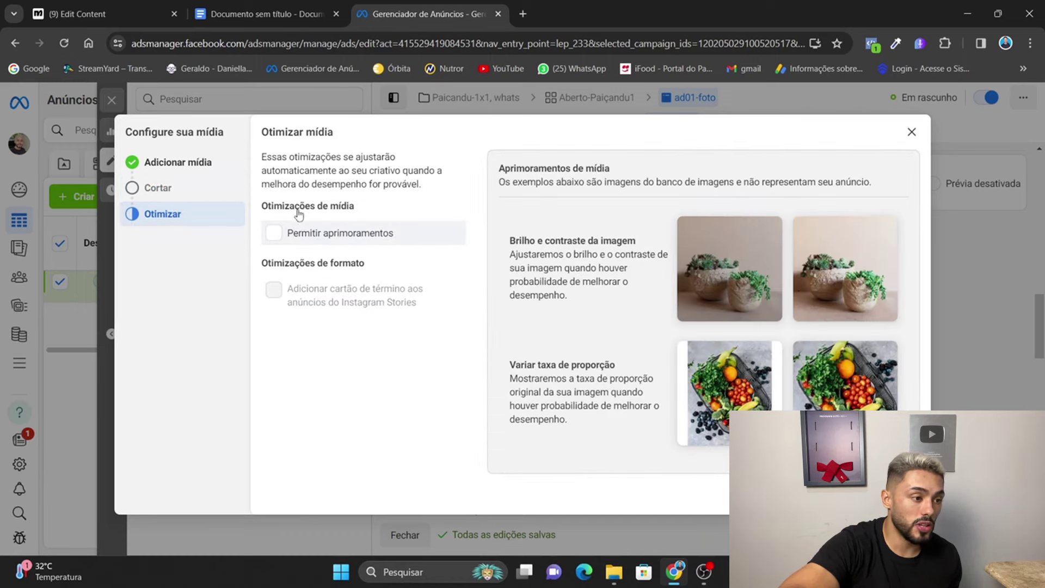
{"action": "key", "text": "Escape"}
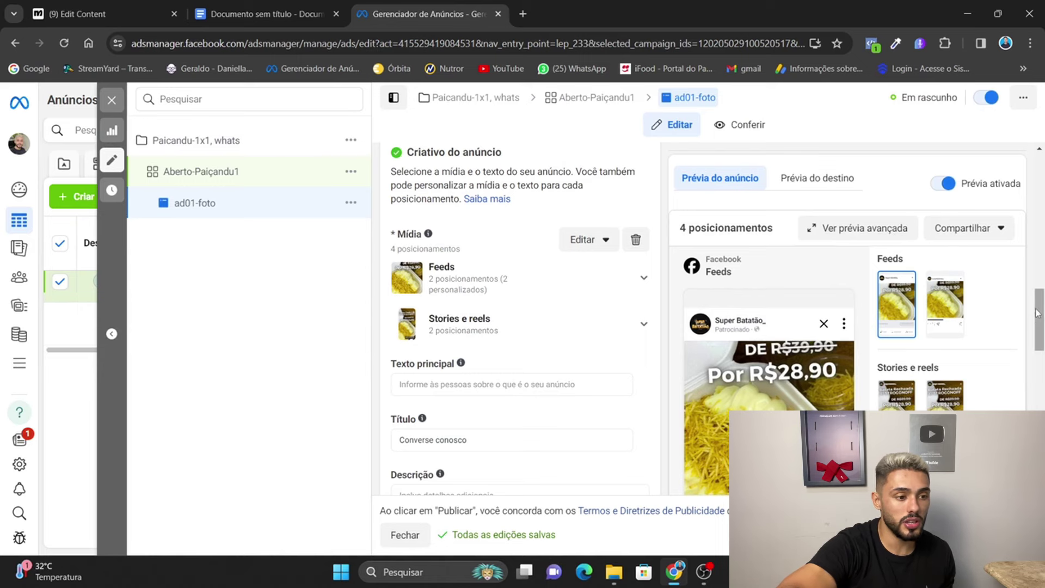
{"action": "left_click_drag", "start_coordinate": [1038, 317], "coordinate": [1040, 419]}
{"action": "scroll", "coordinate": [897, 315], "scroll_direction": "up", "scroll_amount": 2}
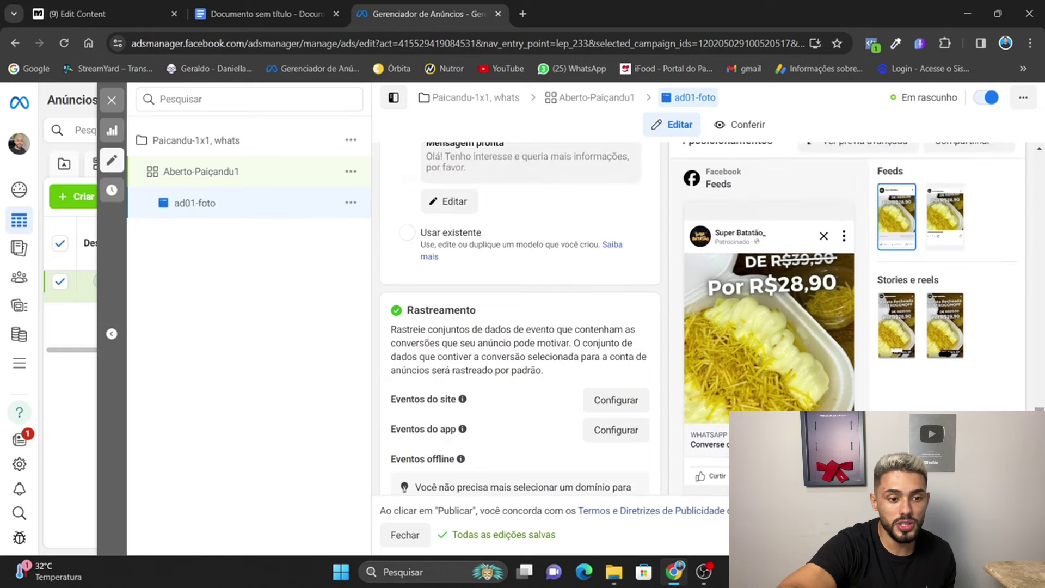
{"action": "left_click", "coordinate": [896, 325]}
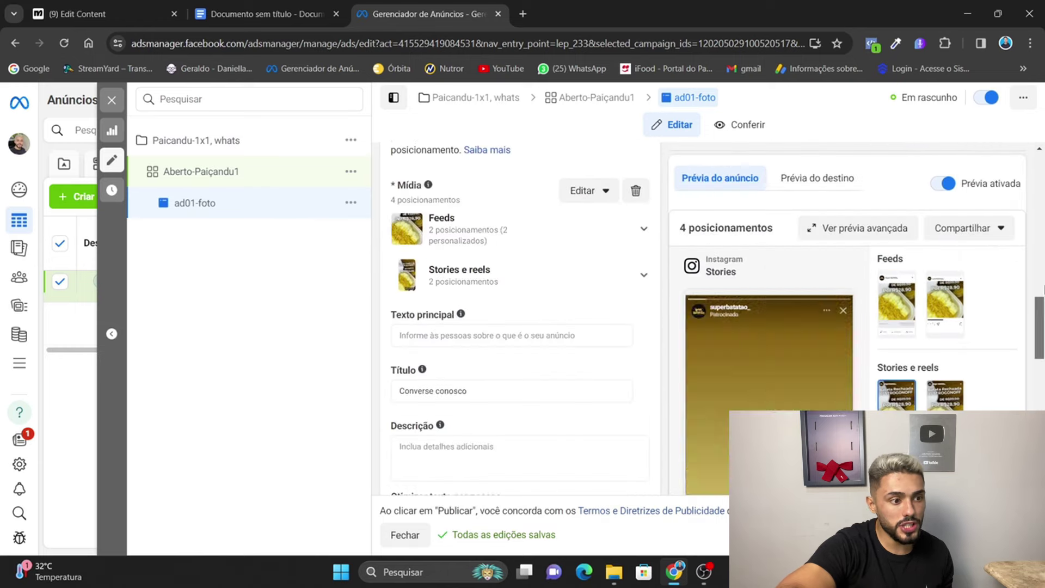
Replace the ad's title (Título) with "Peça nosso Cardápio >>".
{"action": "scroll", "coordinate": [512, 316], "scroll_direction": "down", "scroll_amount": 2}
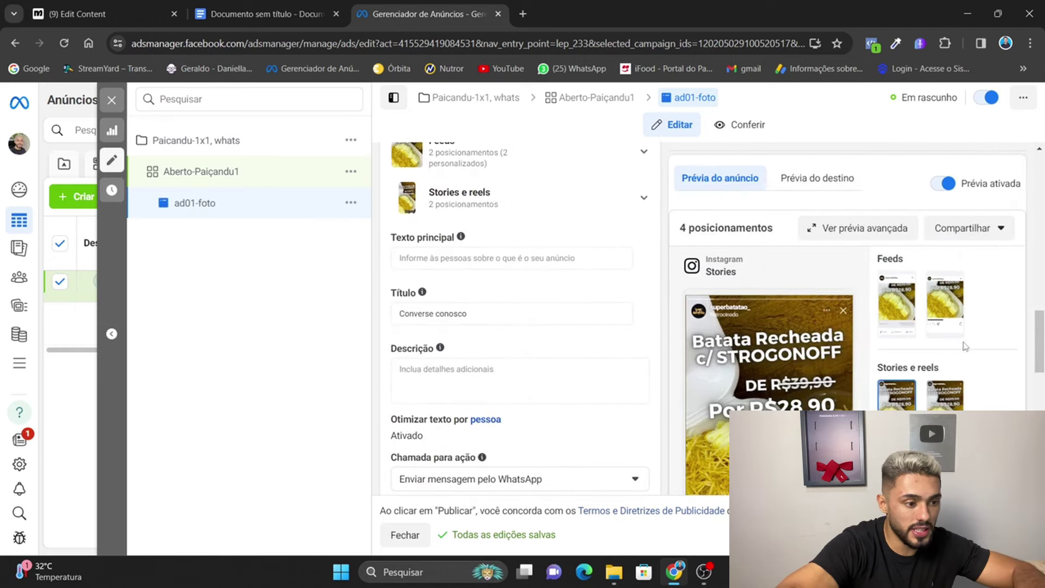
{"action": "triple_click", "coordinate": [532, 313]}
{"action": "type", "text": "Peça no"}
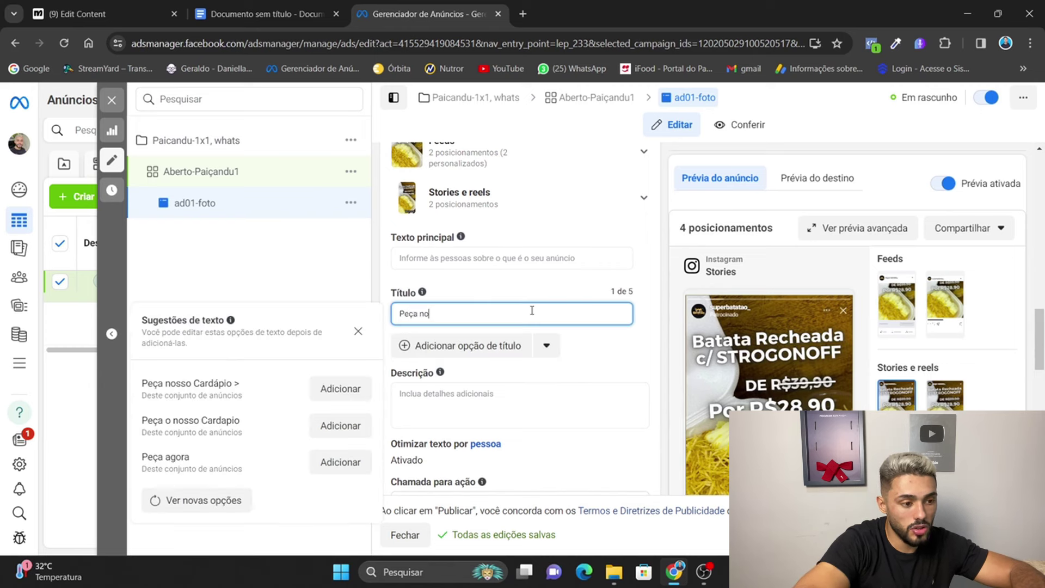
{"action": "type", "text": "sso"}
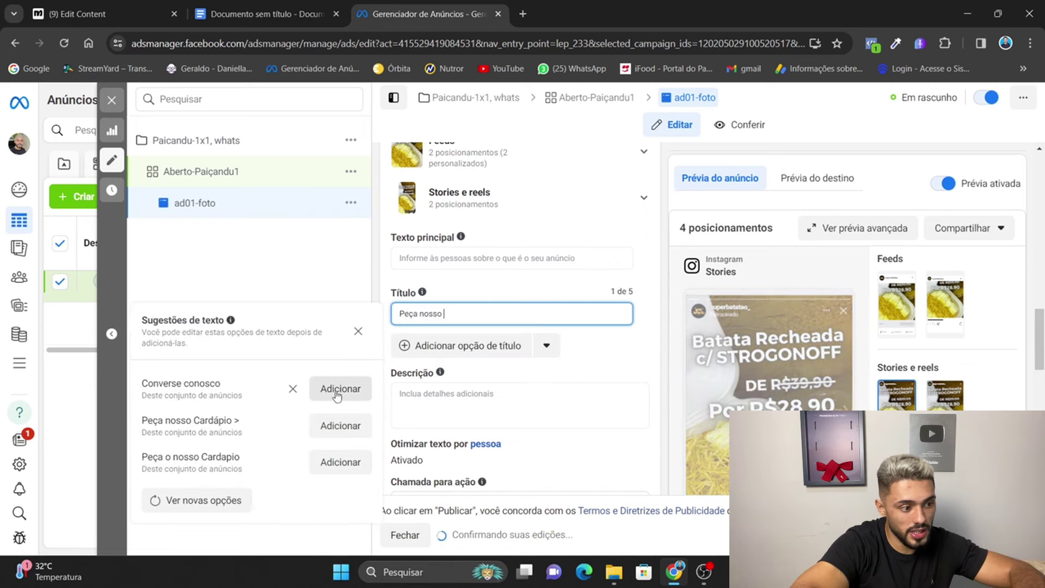
{"action": "left_click", "coordinate": [457, 313]}
{"action": "triple_click", "coordinate": [457, 313]}
{"action": "left_click", "coordinate": [471, 319]}
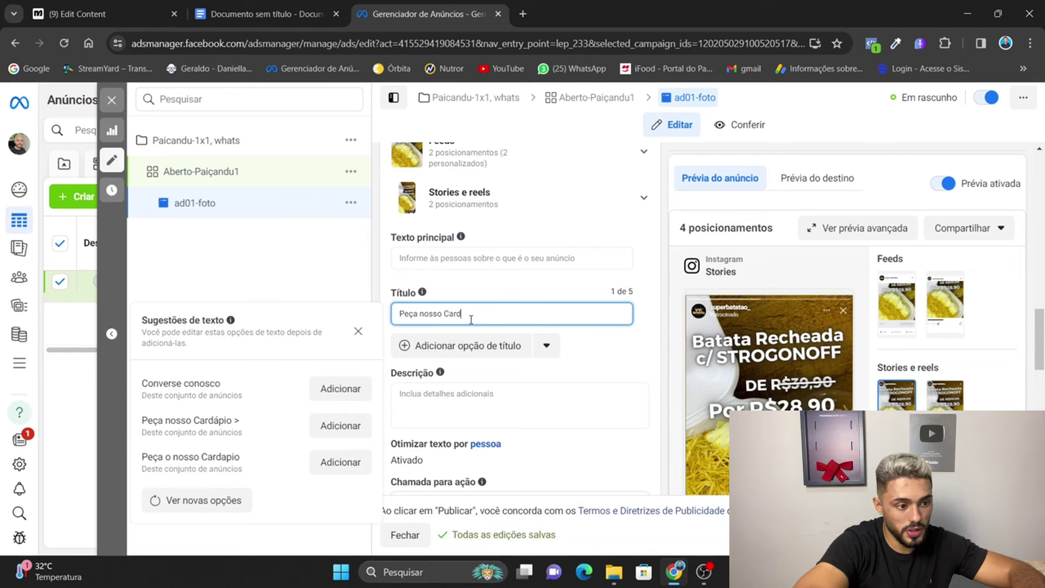
{"action": "type", "text": "ápio >>"}
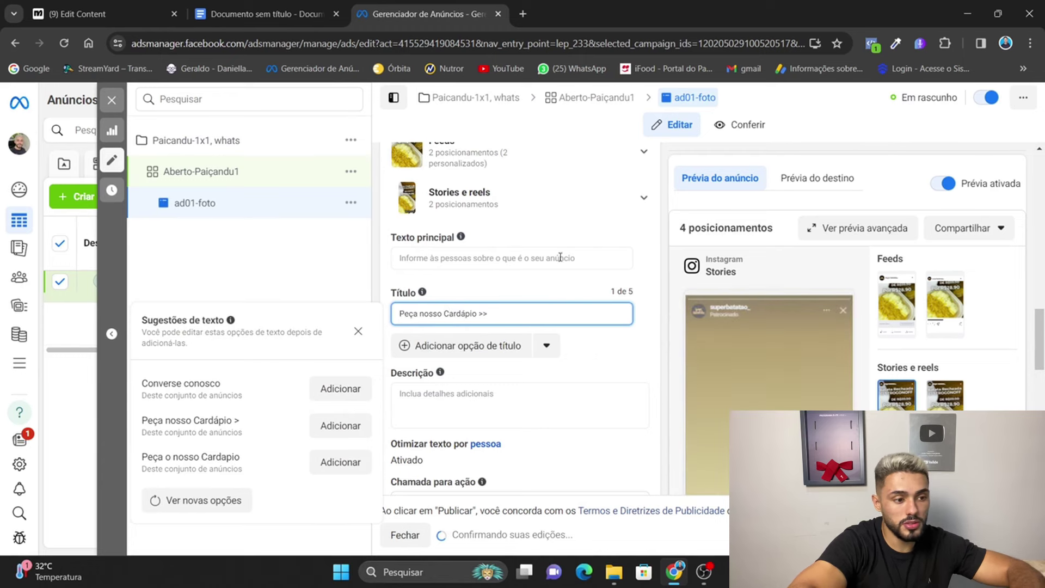
Set the primary text to "Entrega Gratis para toda cidade Paiçandu, segunda a sabado, das 18 as 23 peça nosso cardapio no whats e aproveite a promoção".
{"action": "left_click", "coordinate": [471, 255]}
{"action": "type", "text": "Entrega Gratis para toda cidade"}
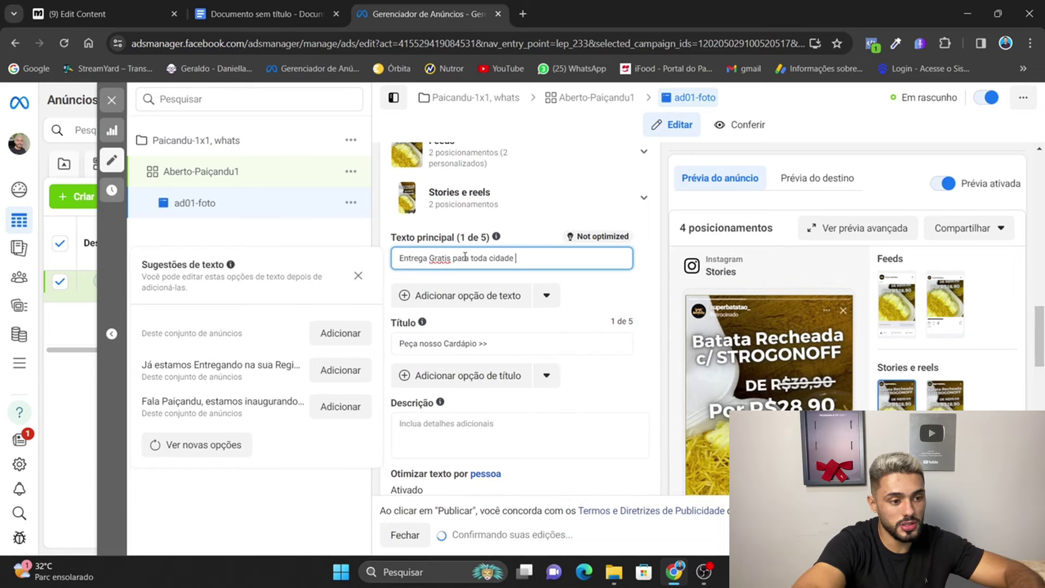
{"action": "scroll", "coordinate": [465, 256], "scroll_direction": "down", "scroll_amount": 1}
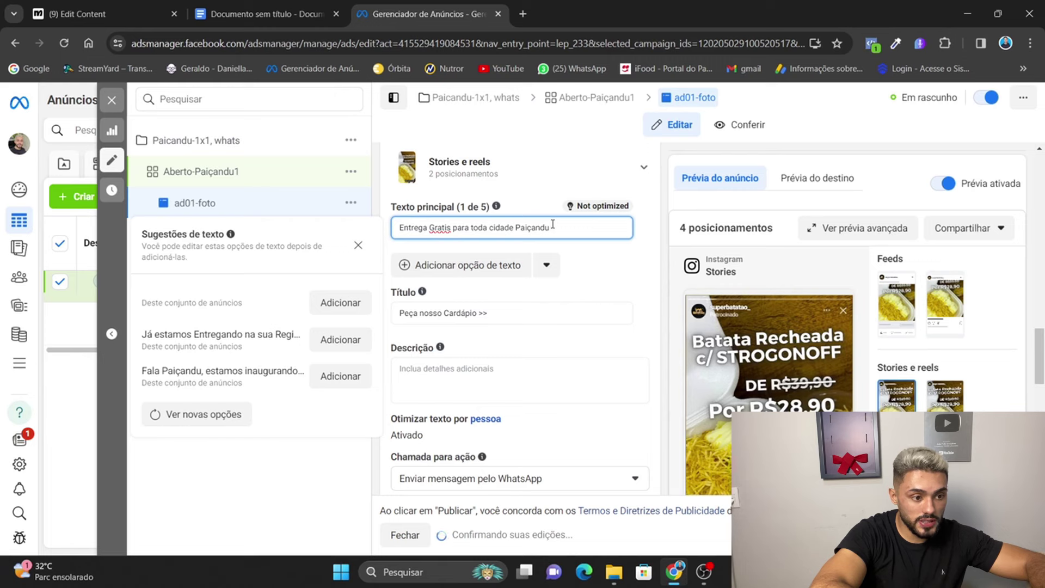
{"action": "type", "text": "segunda a sabada"}
{"action": "type", "text": ", das "}
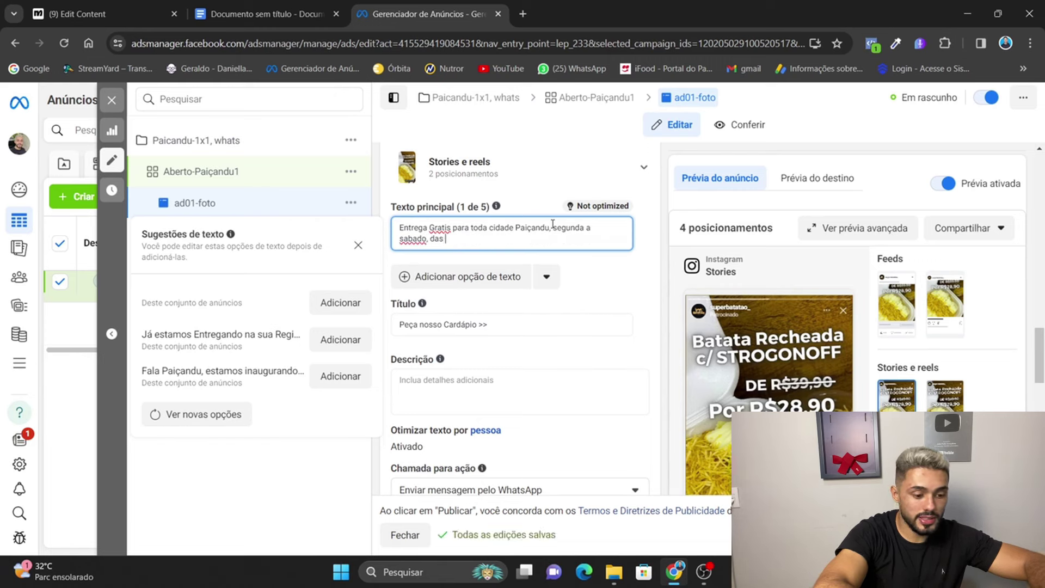
{"action": "type", "text": "18 as 23"}
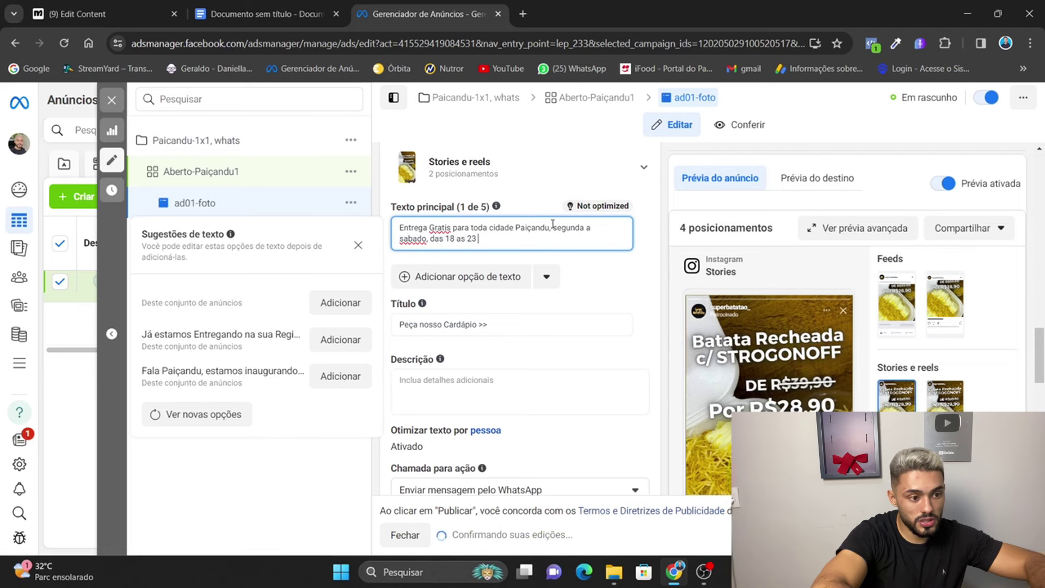
{"action": "type", "text": " peça nosso cardapio no whats e ap"}
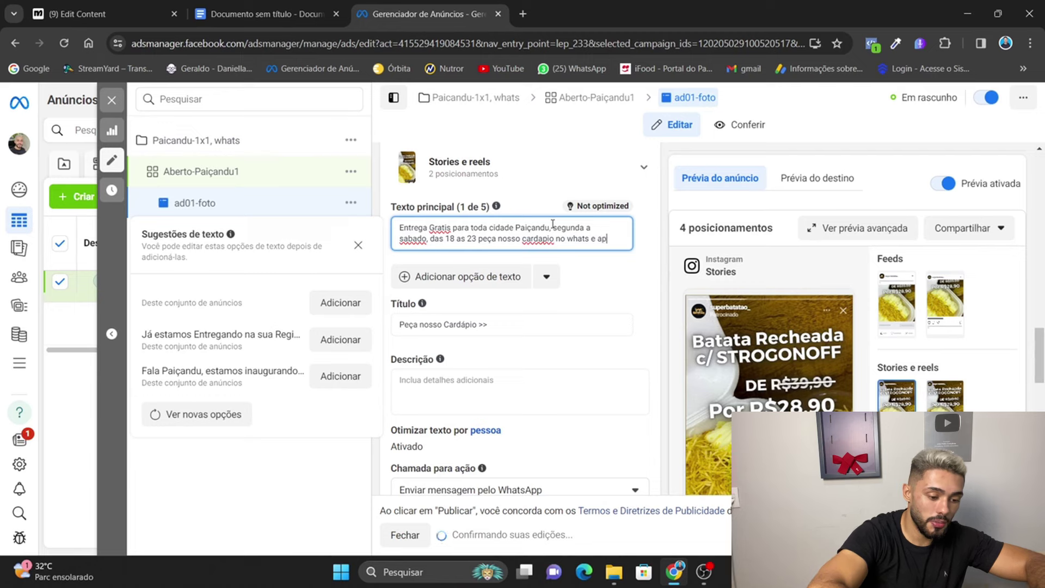
{"action": "type", "text": "roveite a promoção"}
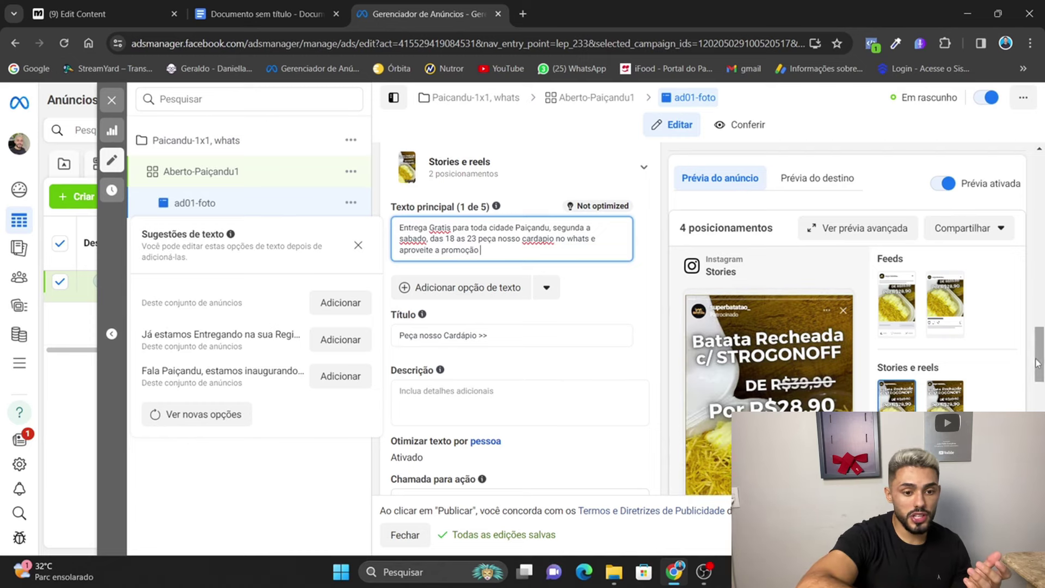
{"action": "left_click_drag", "start_coordinate": [1037, 363], "coordinate": [1037, 468]}
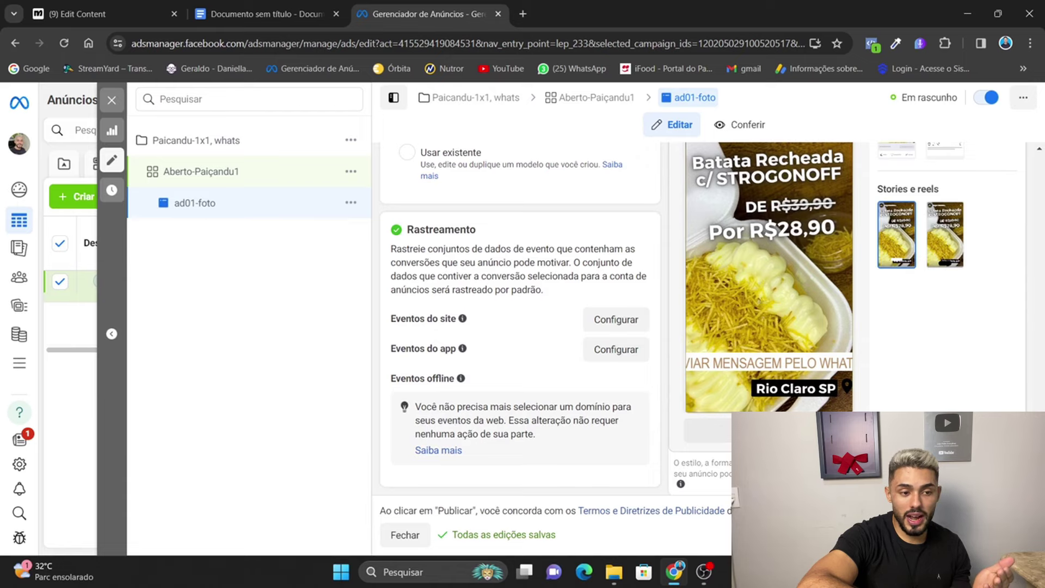